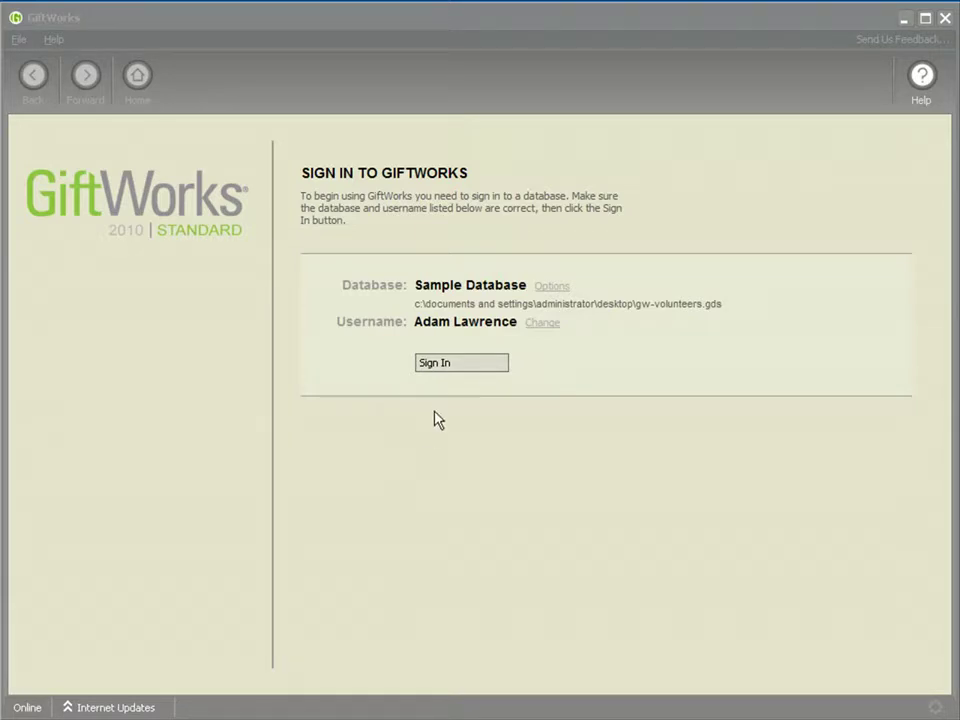
Step: Sign in to the Sample Database, search for a donor by first name, and open the first matching donor's record
click(439, 366)
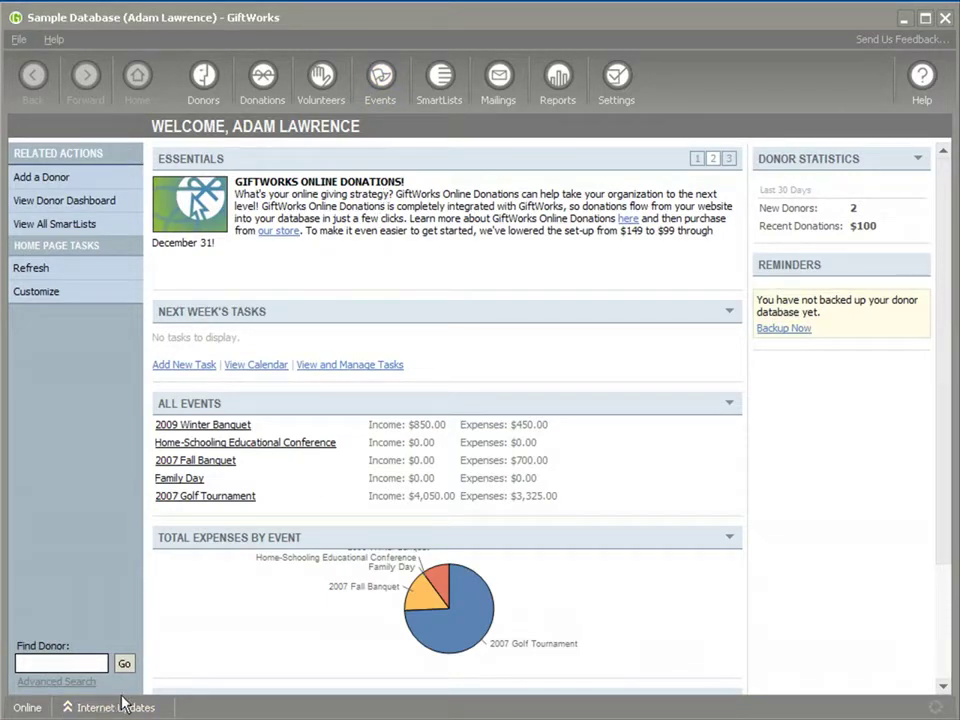
click(90, 660)
text(mark)
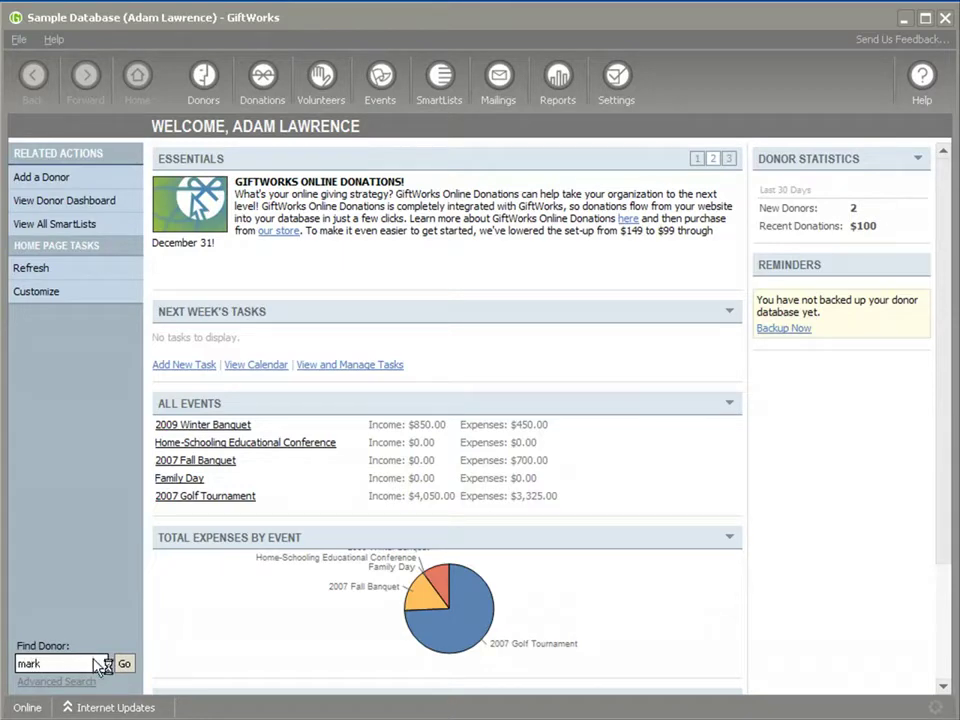
click(124, 663)
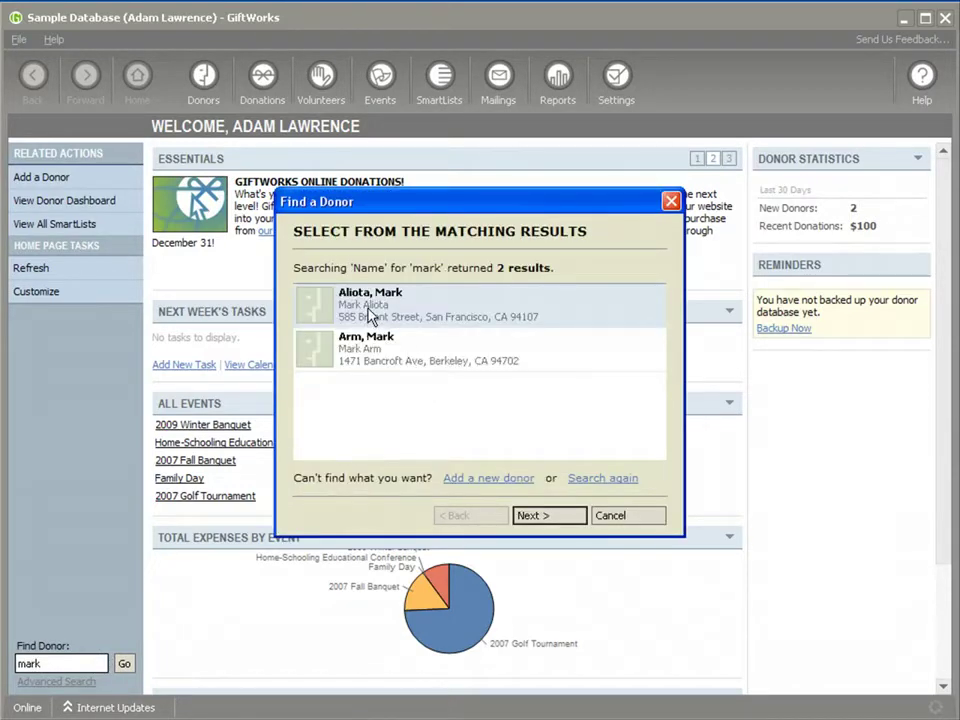
double_click(370, 316)
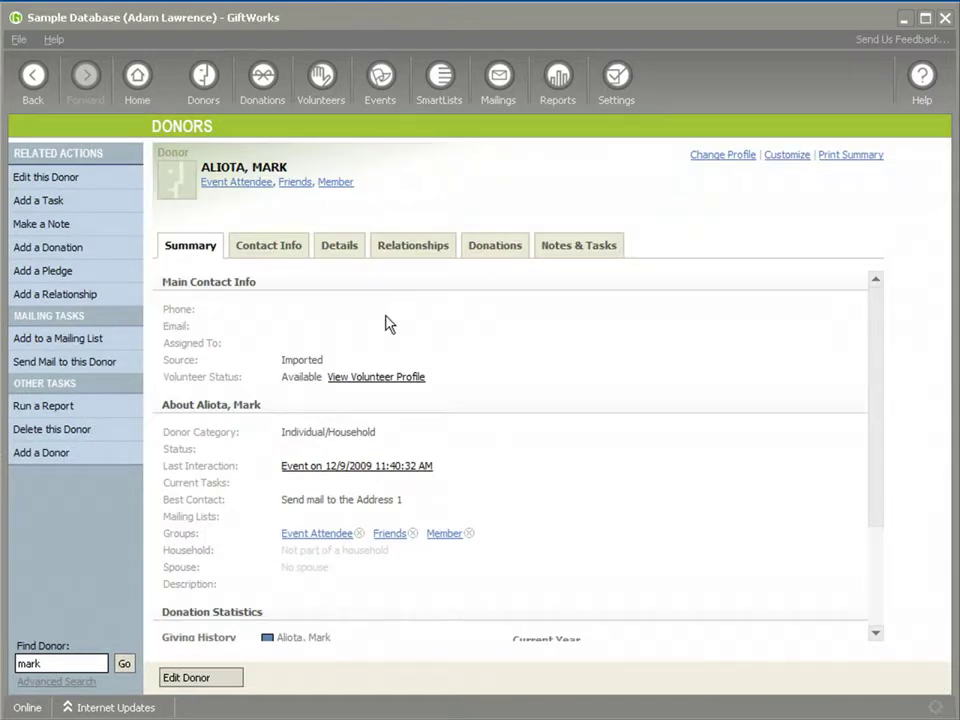
Step: Open the event behind the donor's last interaction, review its participants and reservations, and return to the donor record
click(312, 467)
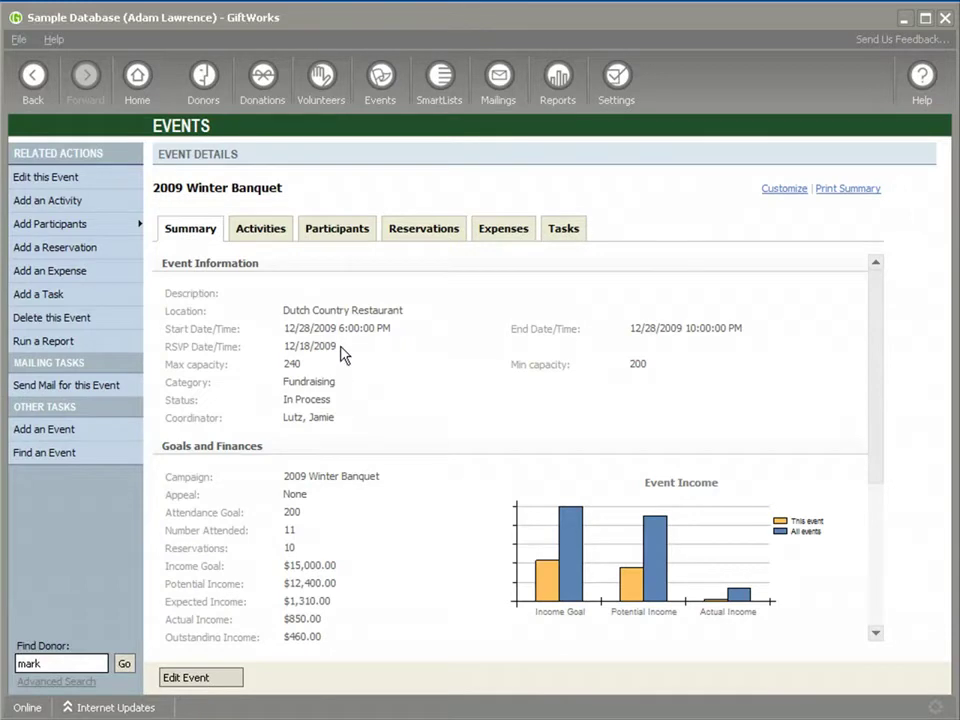
click(322, 236)
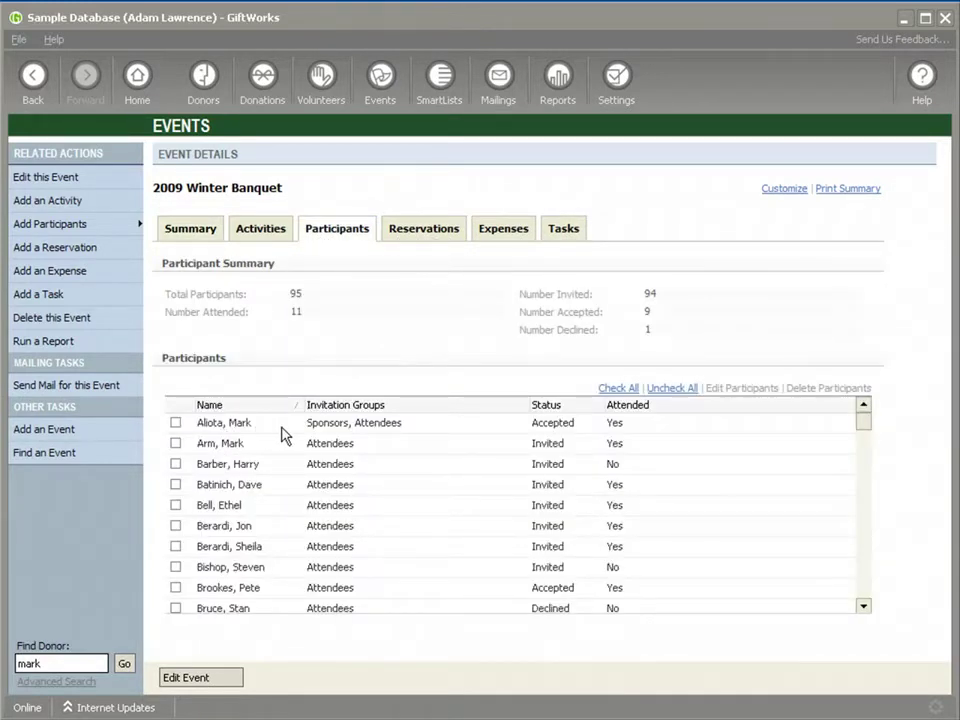
click(428, 230)
scroll(426, 559, down, 10)
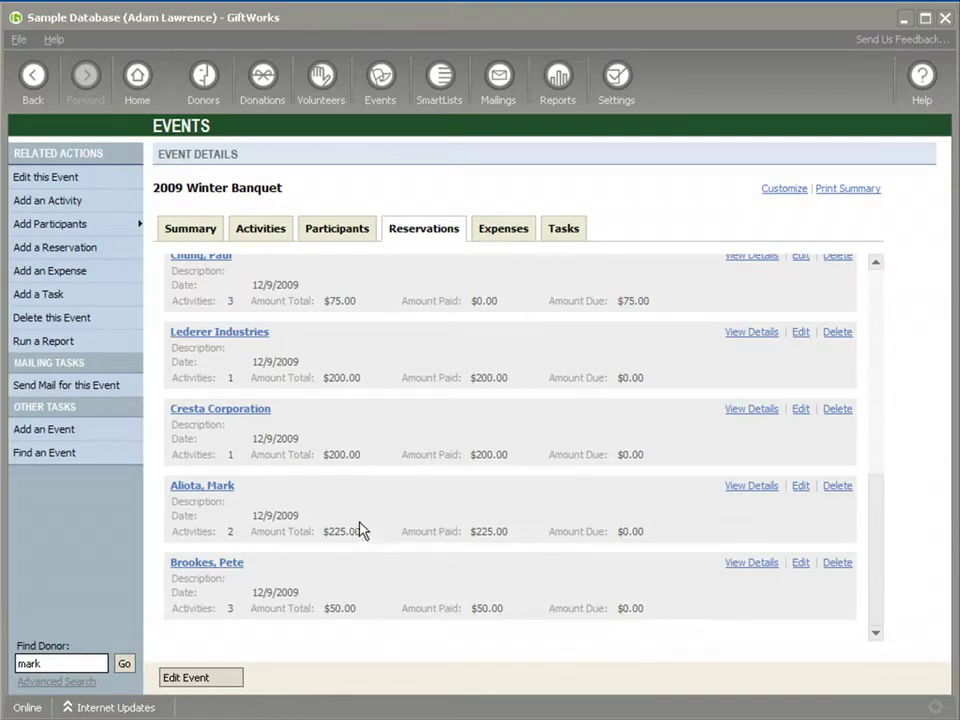
scroll(346, 467, up, 3)
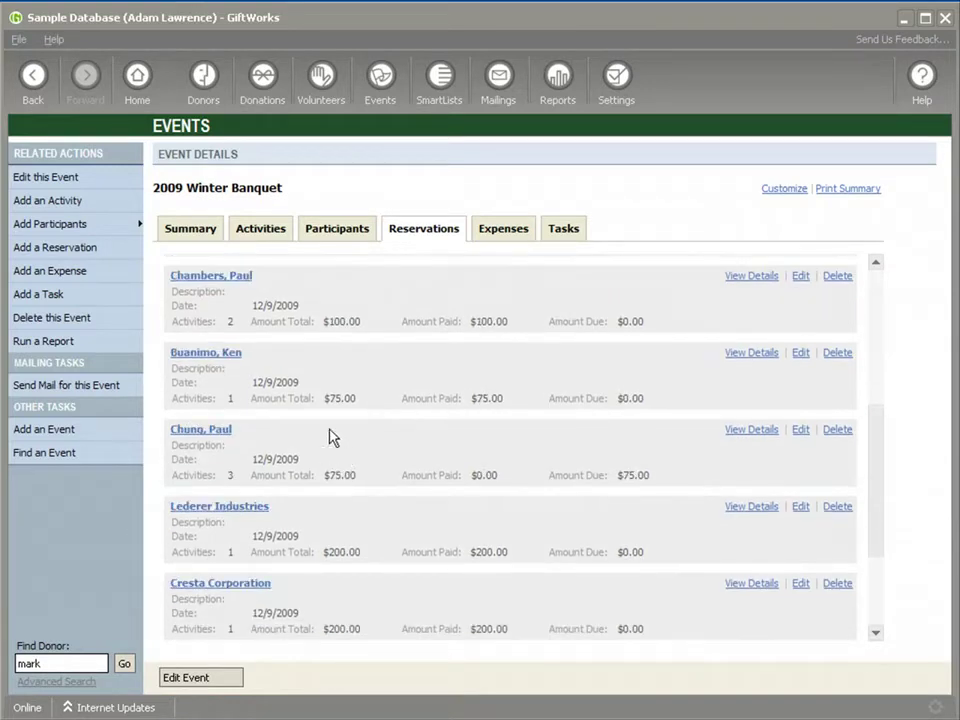
click(33, 77)
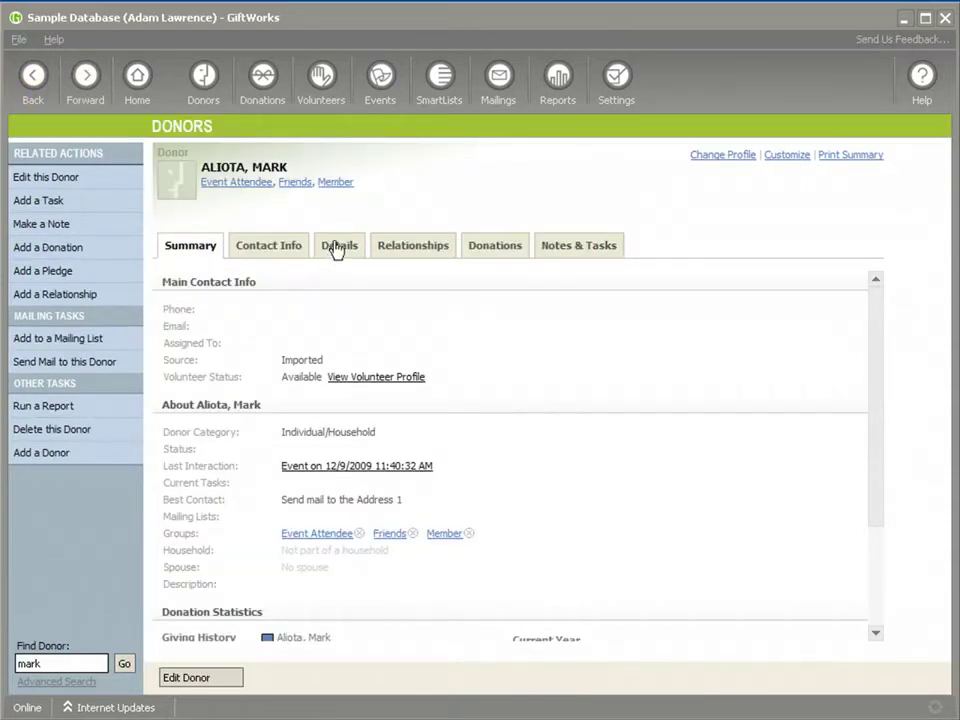
Step: Review the Events Info in the donor's details, view the reserved 2007 Golf Tournament event, and return to those details
click(341, 252)
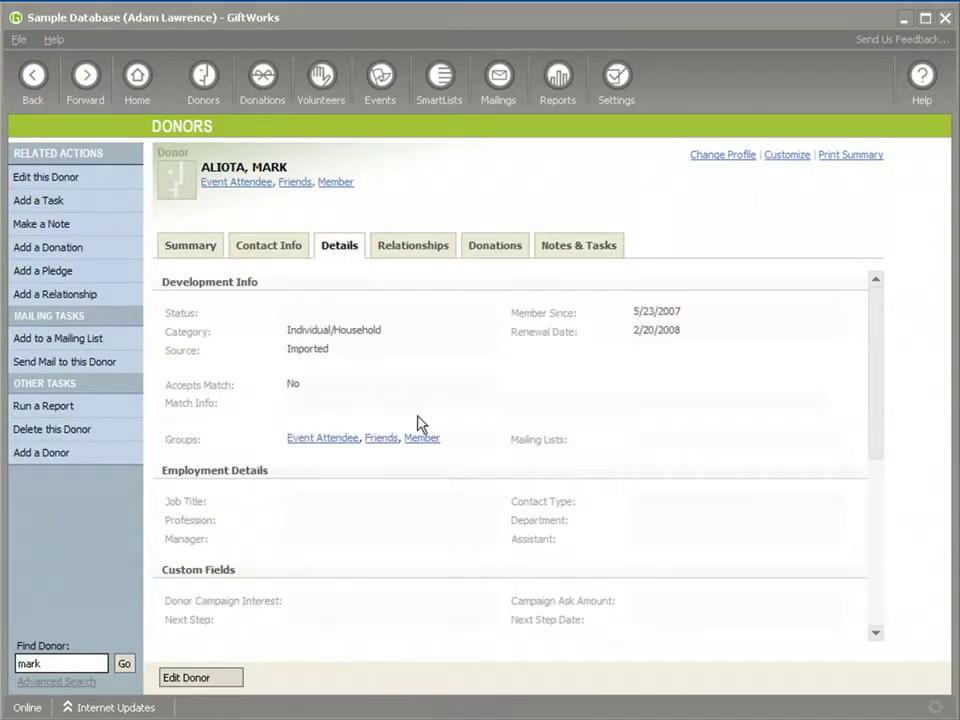
scroll(380, 578, down, 8)
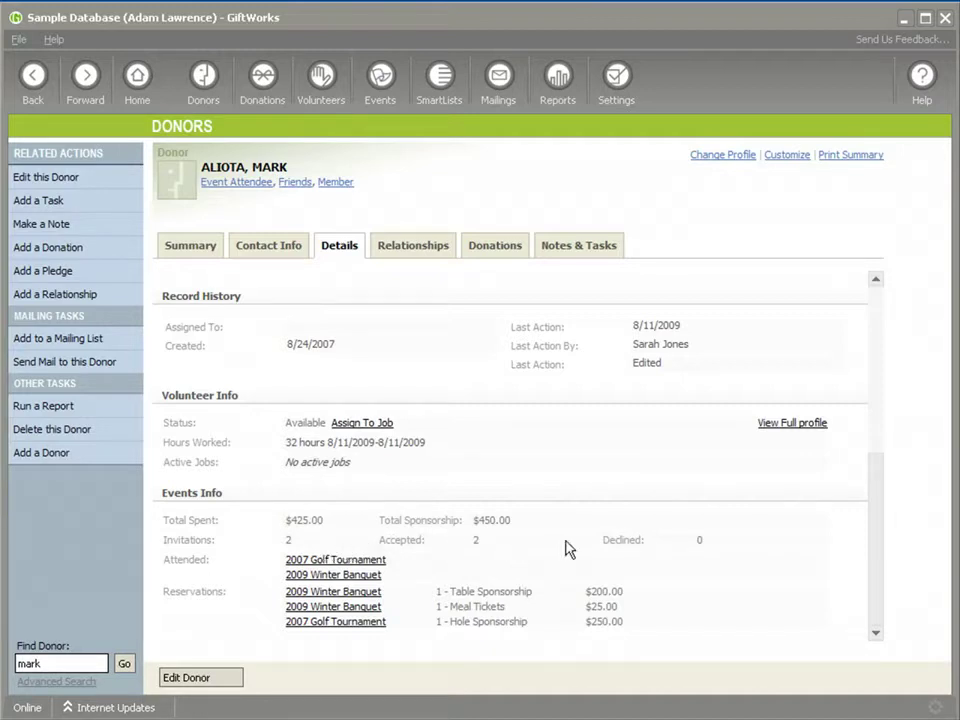
click(334, 623)
click(33, 78)
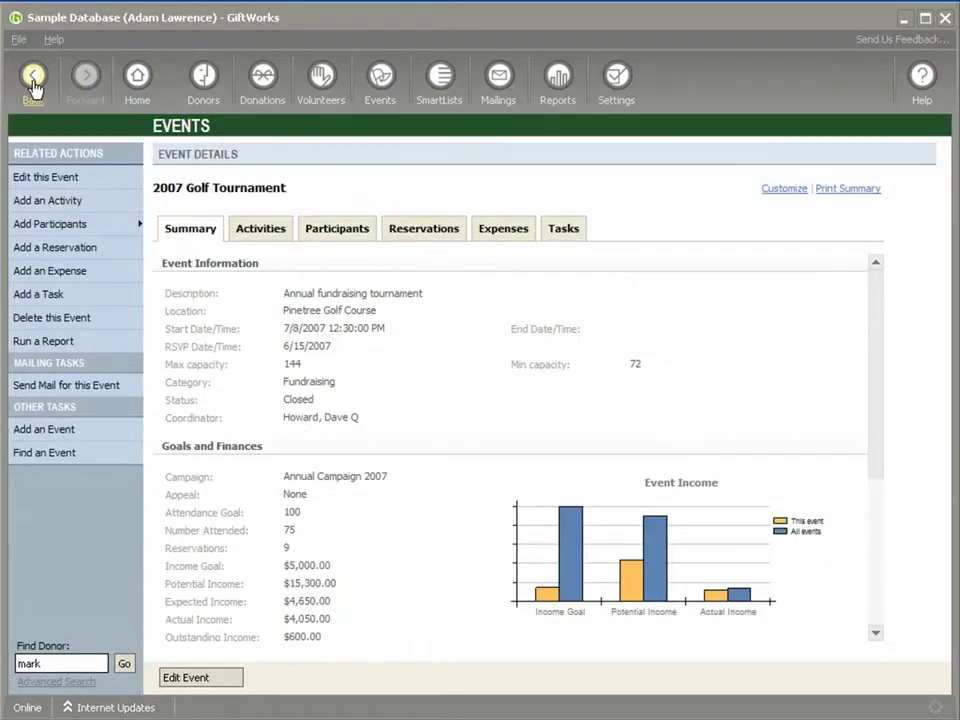
scroll(388, 470, down, 5)
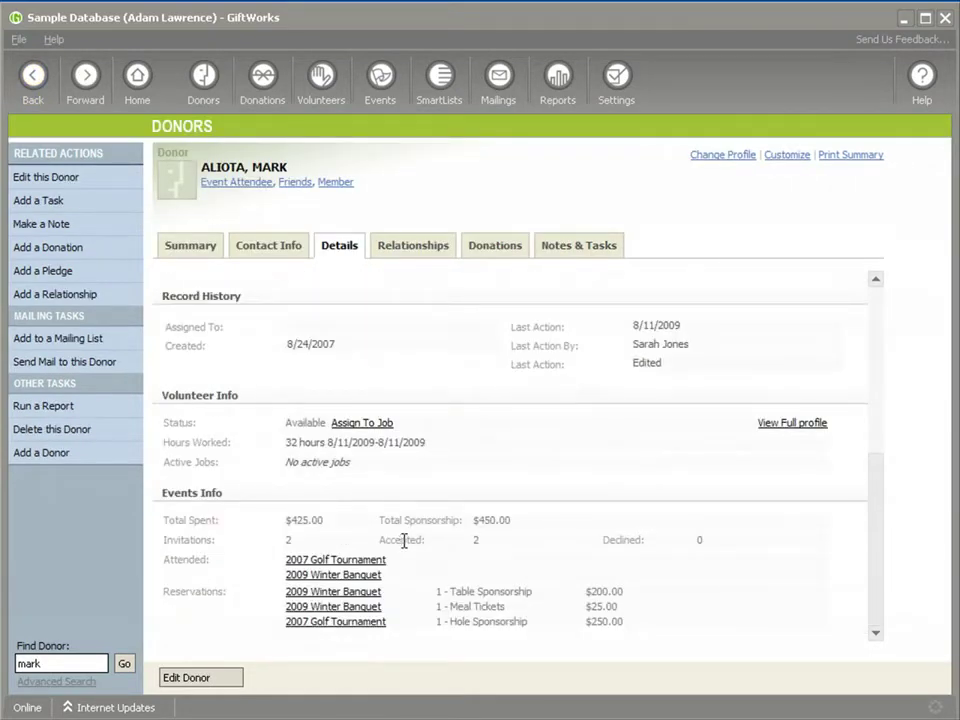
Step: Examine the donor's relationships, donation history, and notes and tasks for recorded event activity
click(412, 250)
click(480, 252)
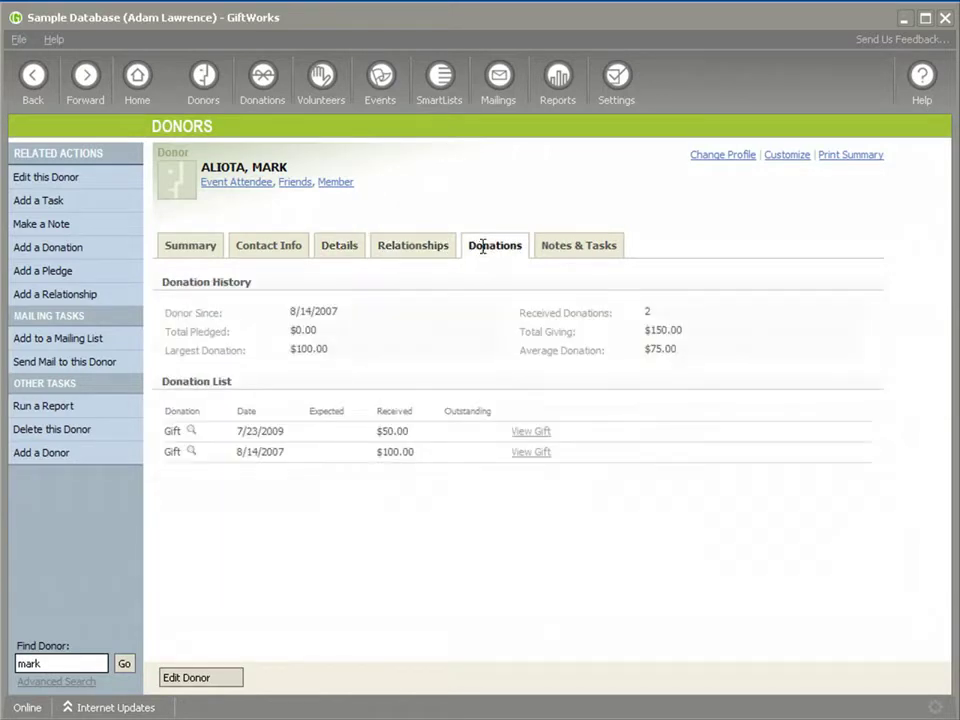
click(338, 248)
click(562, 250)
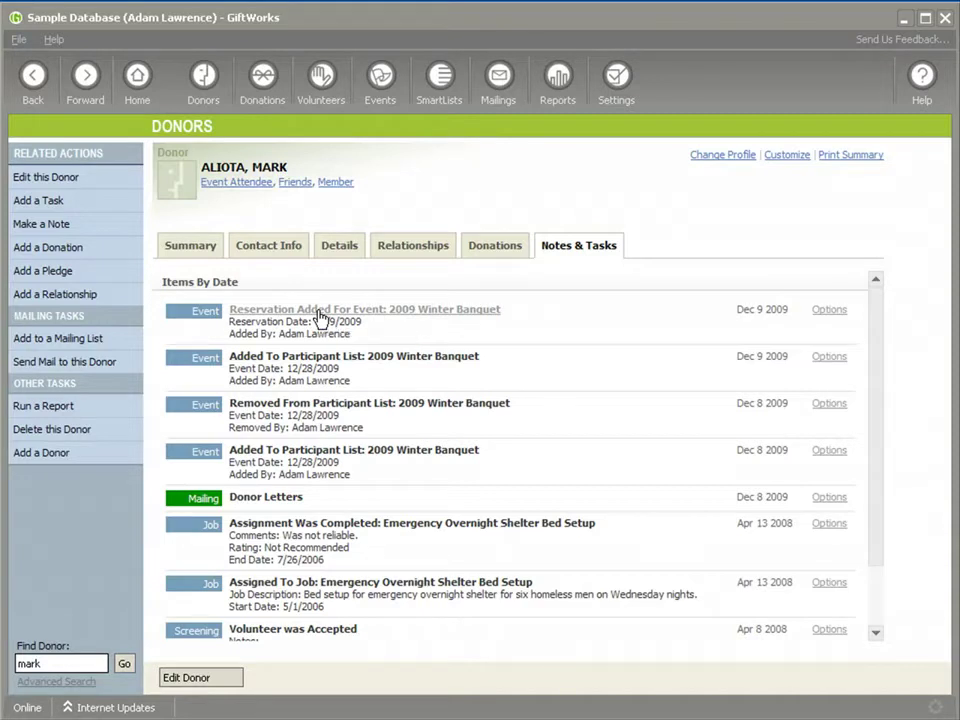
Step: Run the Event Sponsorships By Donor report for this donor across all dates, and return to the donor record
click(88, 410)
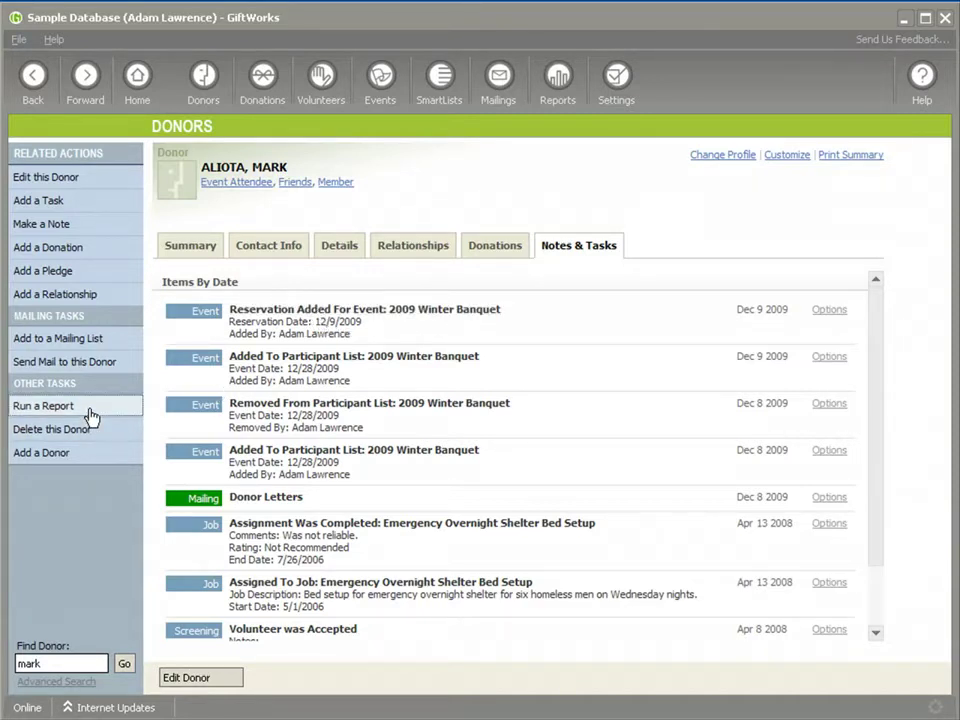
drag(640, 345, 636, 411)
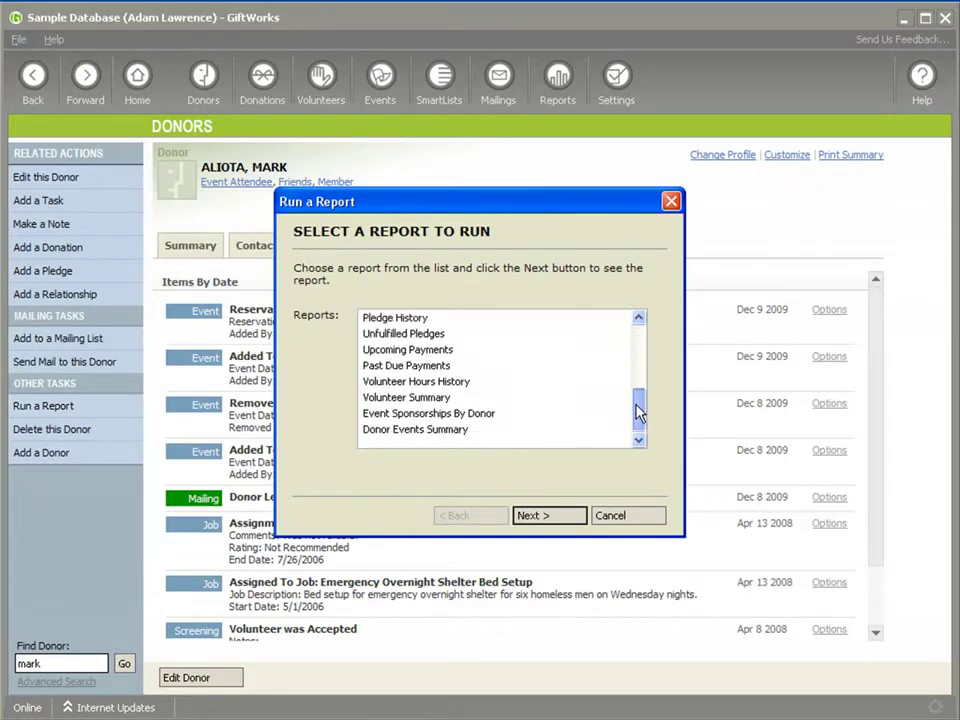
click(393, 418)
click(546, 515)
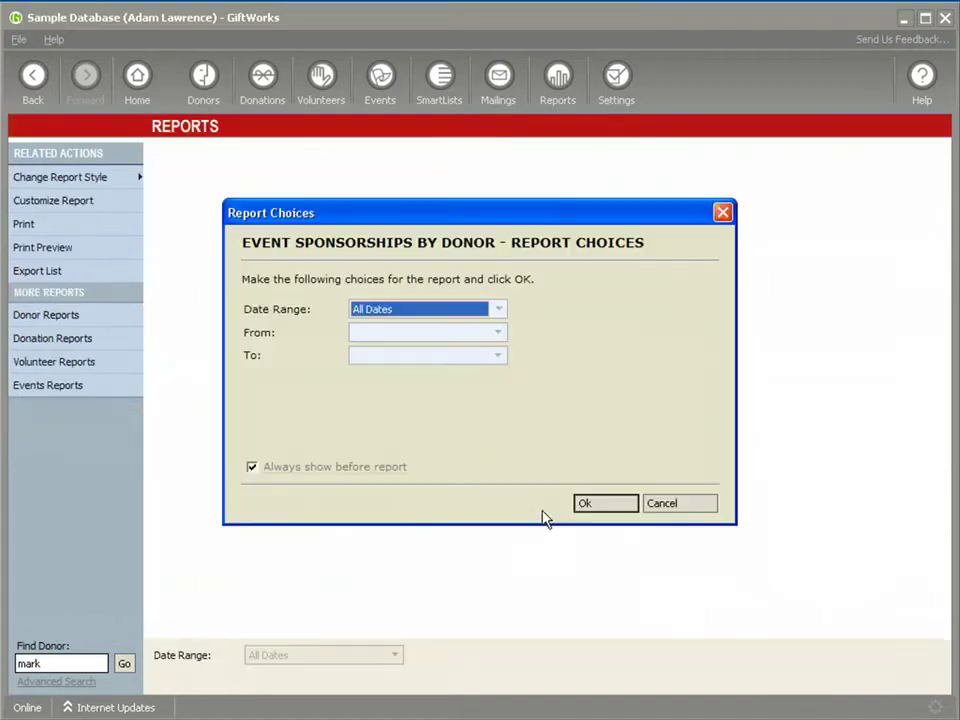
click(588, 506)
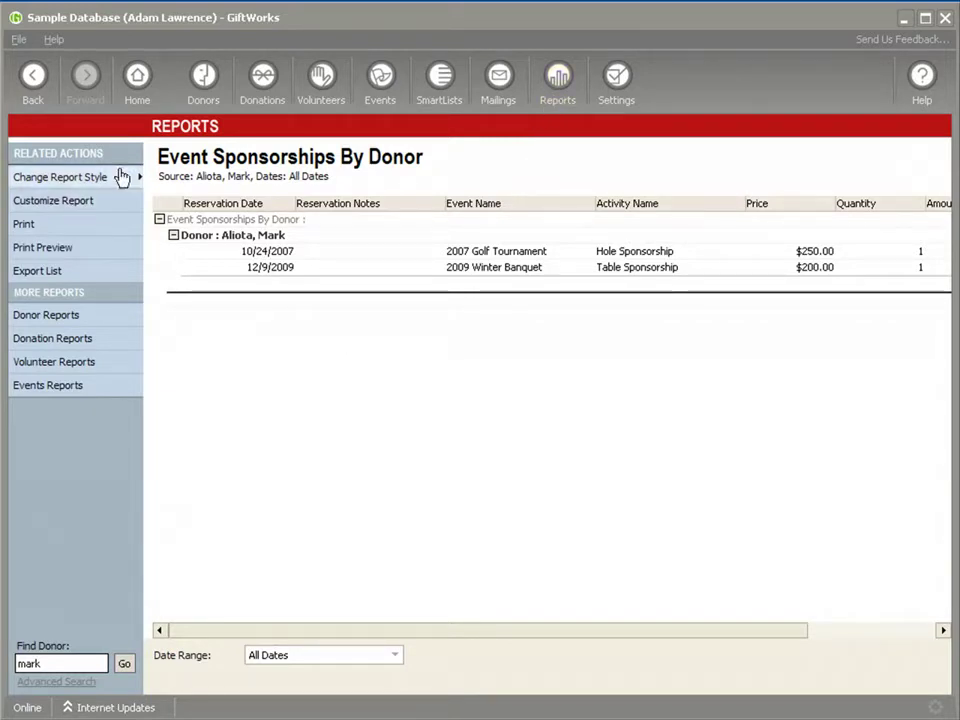
click(31, 82)
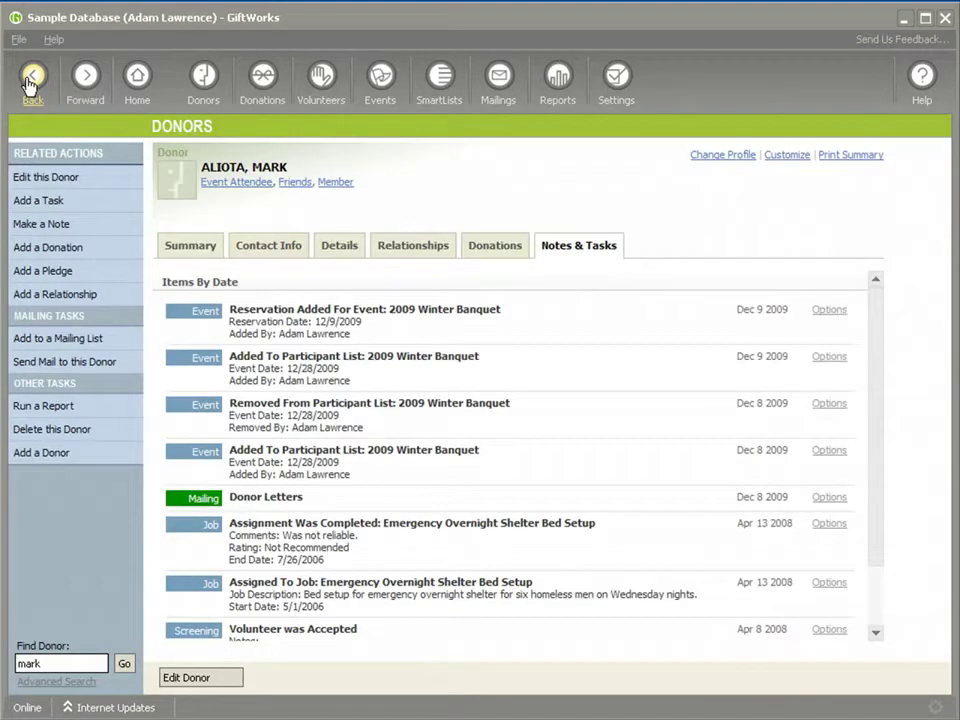
Step: Run the Donor Events Summary report for this donor, review its event dollars, participation, reservations and payments due, and return to the record
click(20, 406)
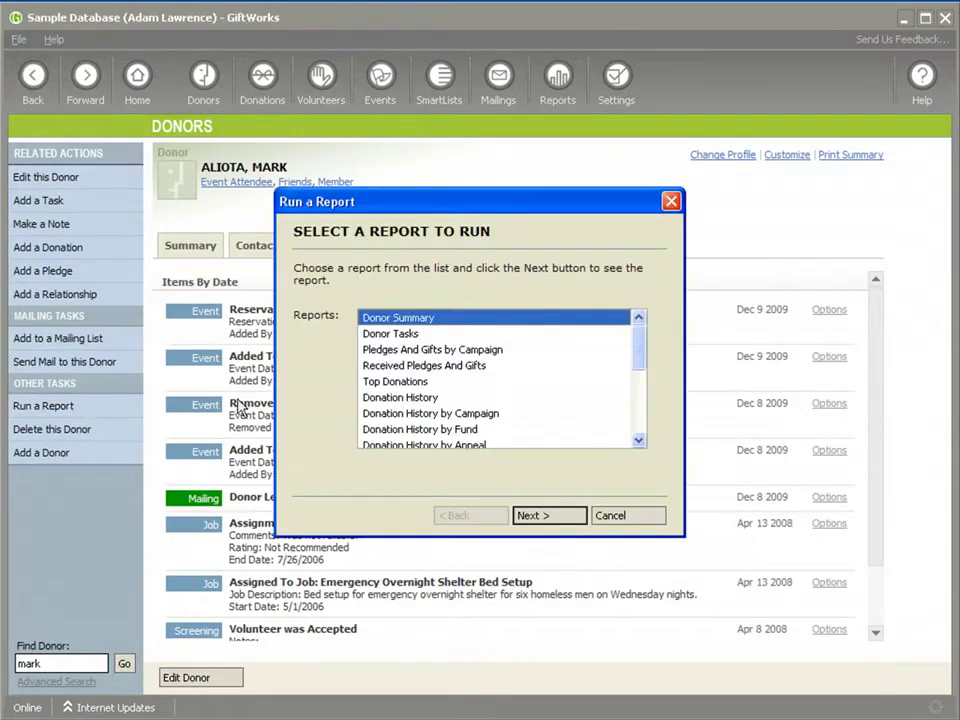
drag(632, 349, 463, 429)
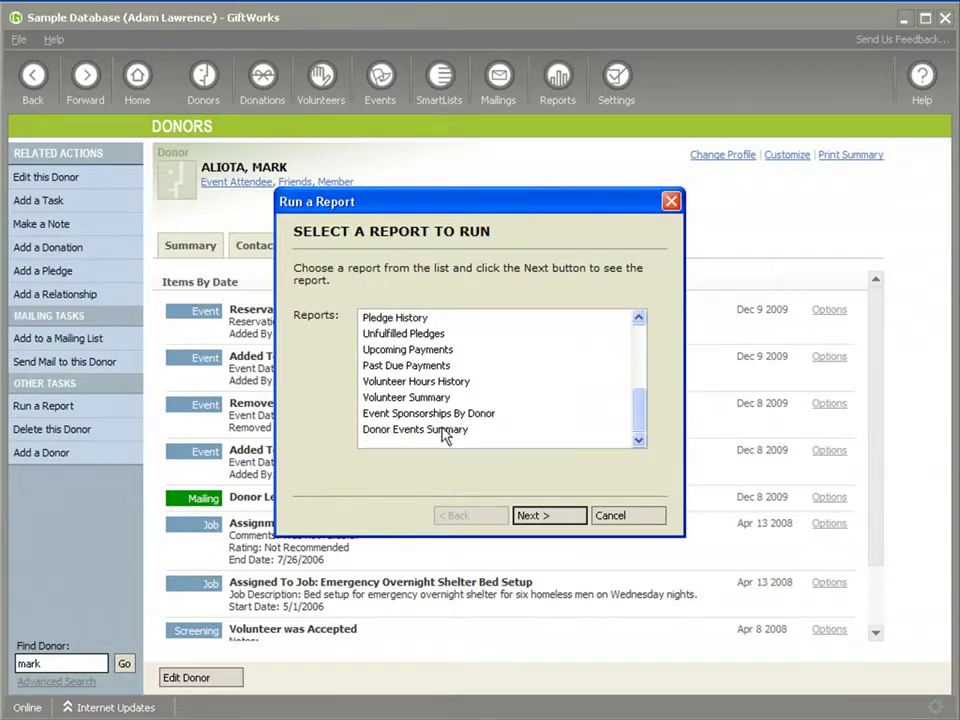
click(430, 432)
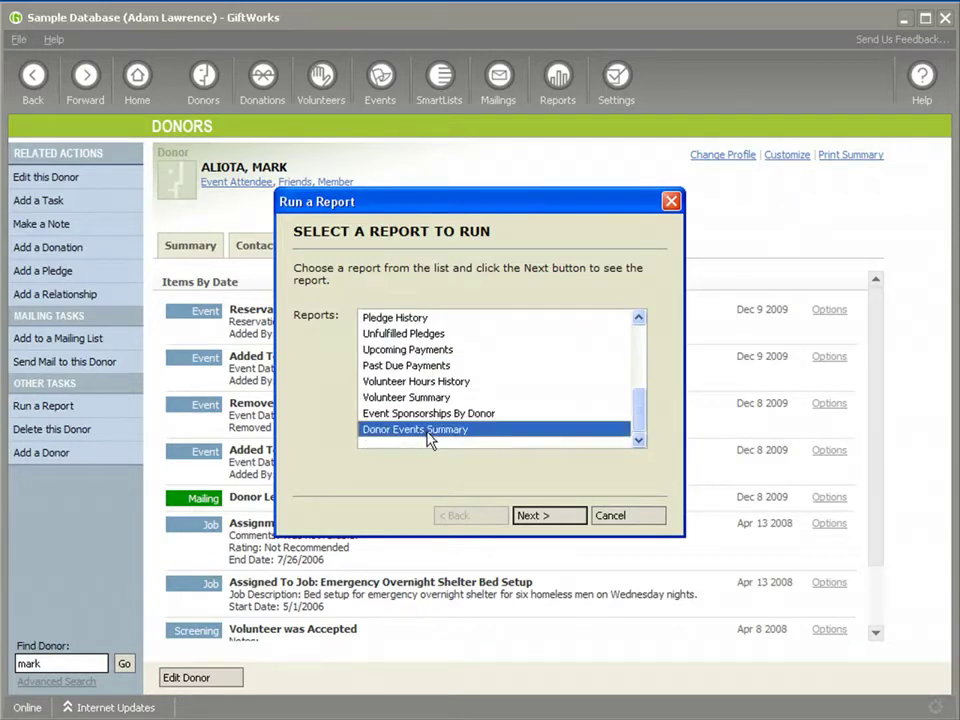
click(553, 518)
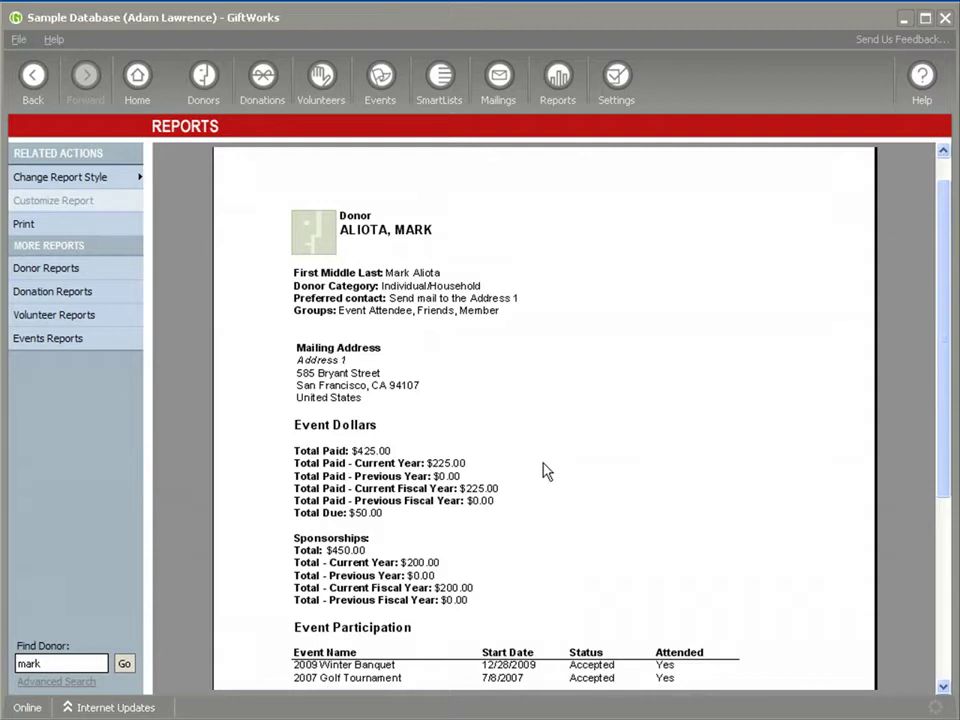
scroll(528, 447, down, 3)
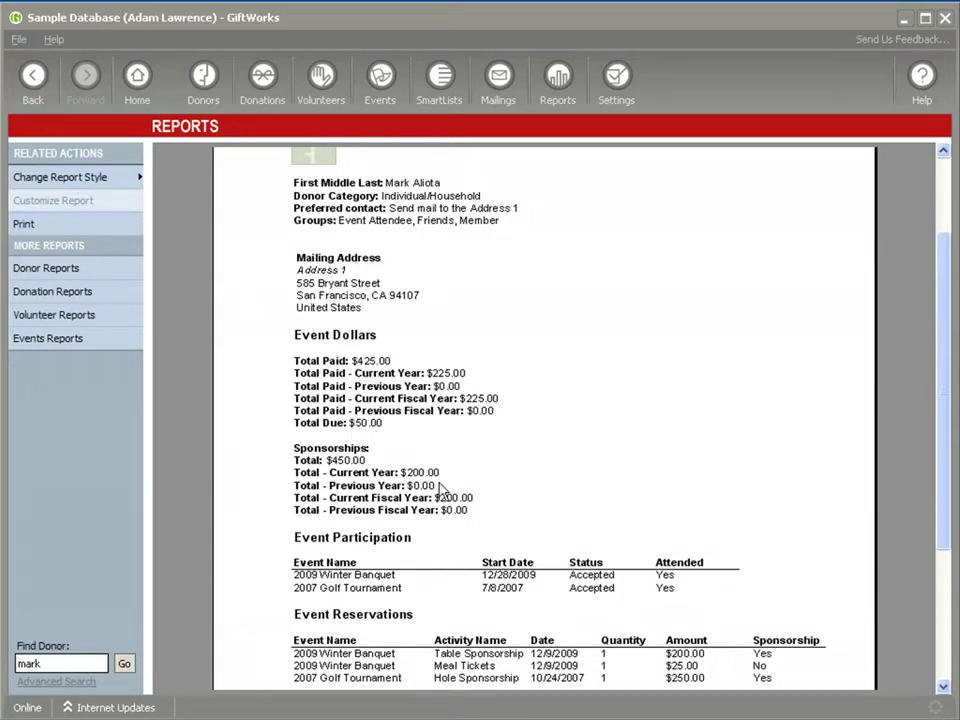
scroll(435, 485, down, 1)
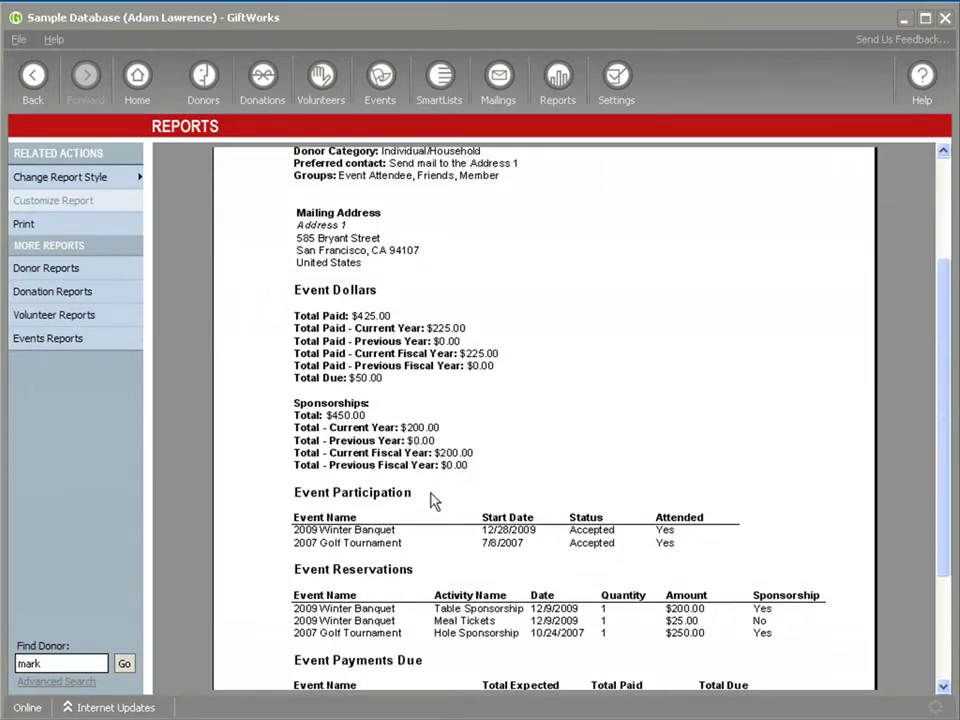
scroll(419, 503, down, 1)
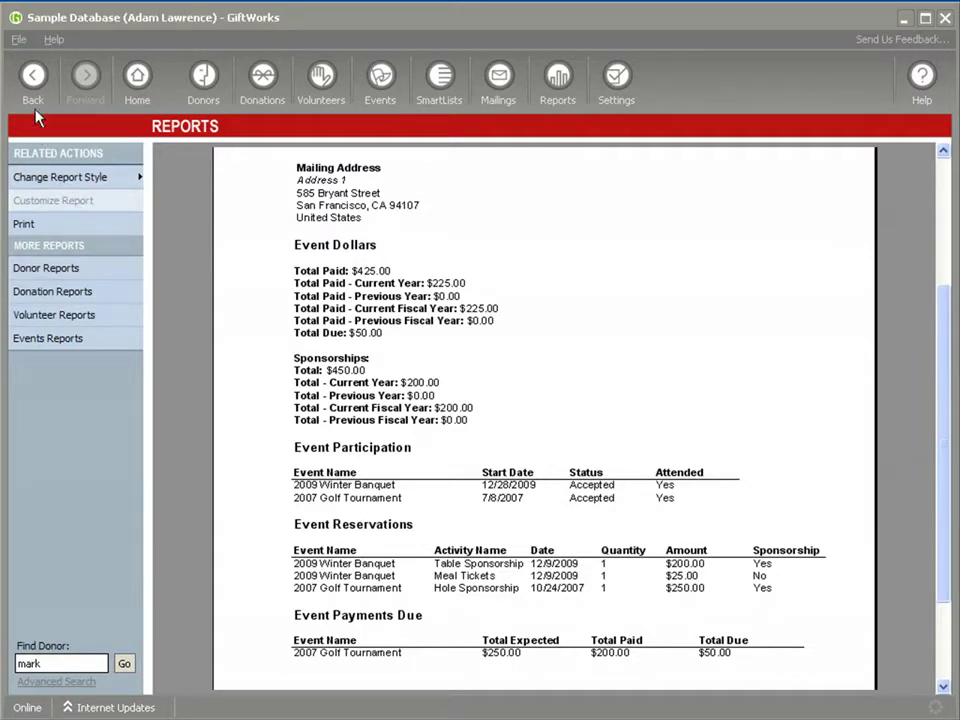
click(32, 80)
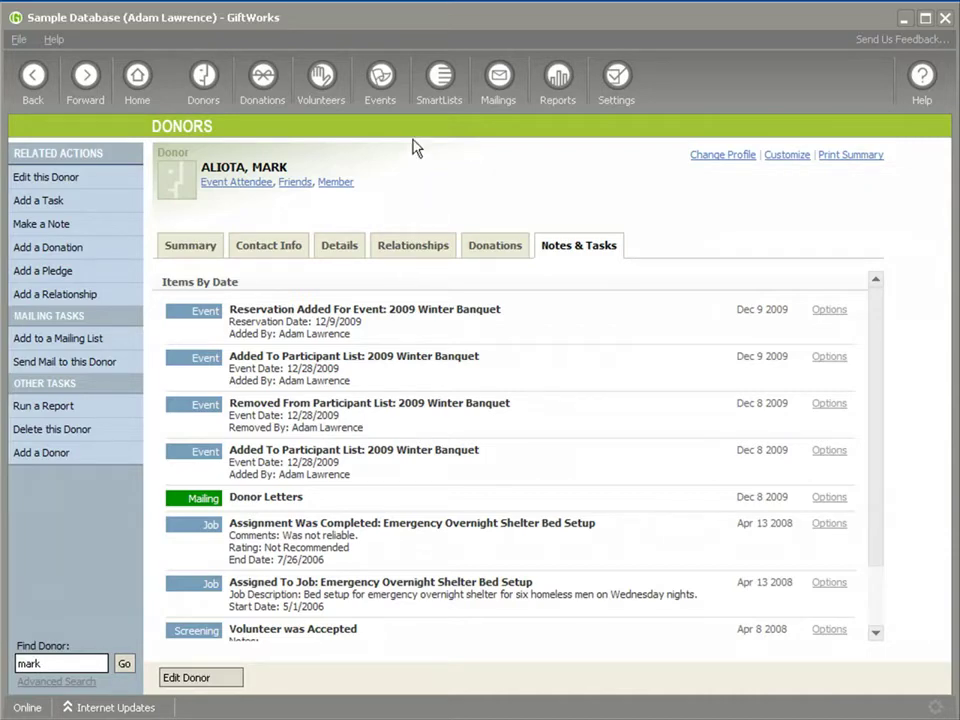
Step: Create a donor SmartList with the Events Activity criterion Event Reservation Name set to 2009 Winter Banquet
click(433, 104)
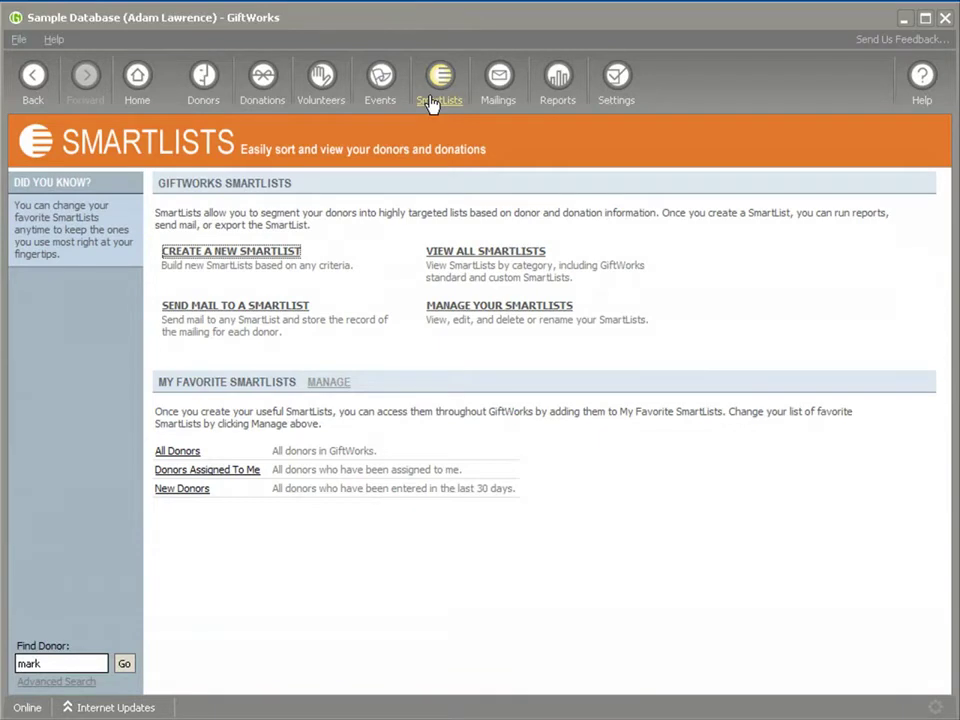
click(253, 258)
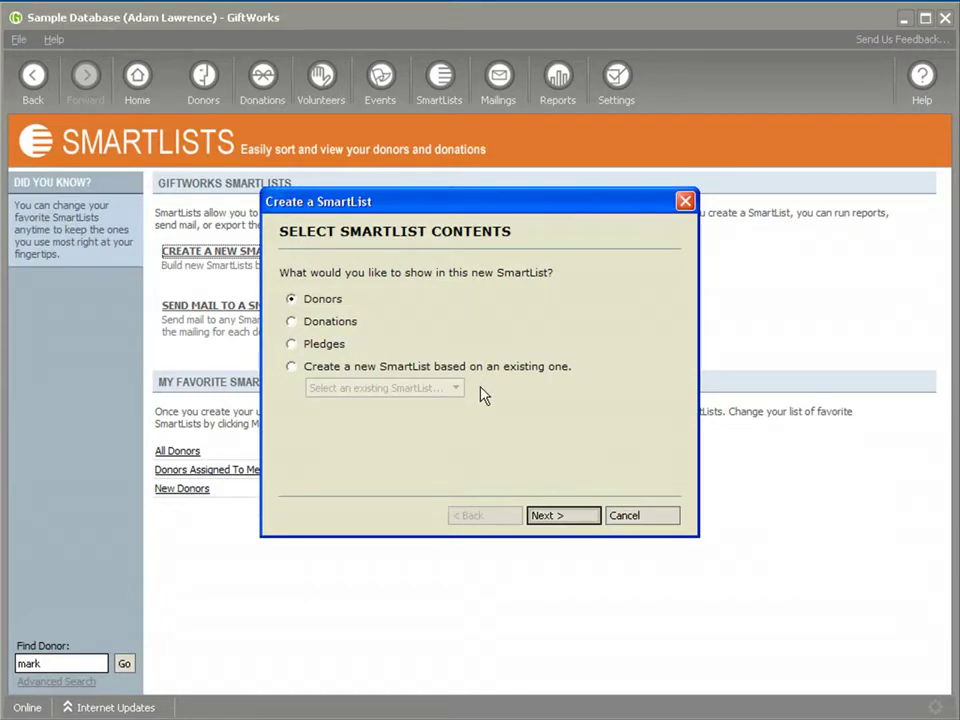
click(550, 518)
click(477, 277)
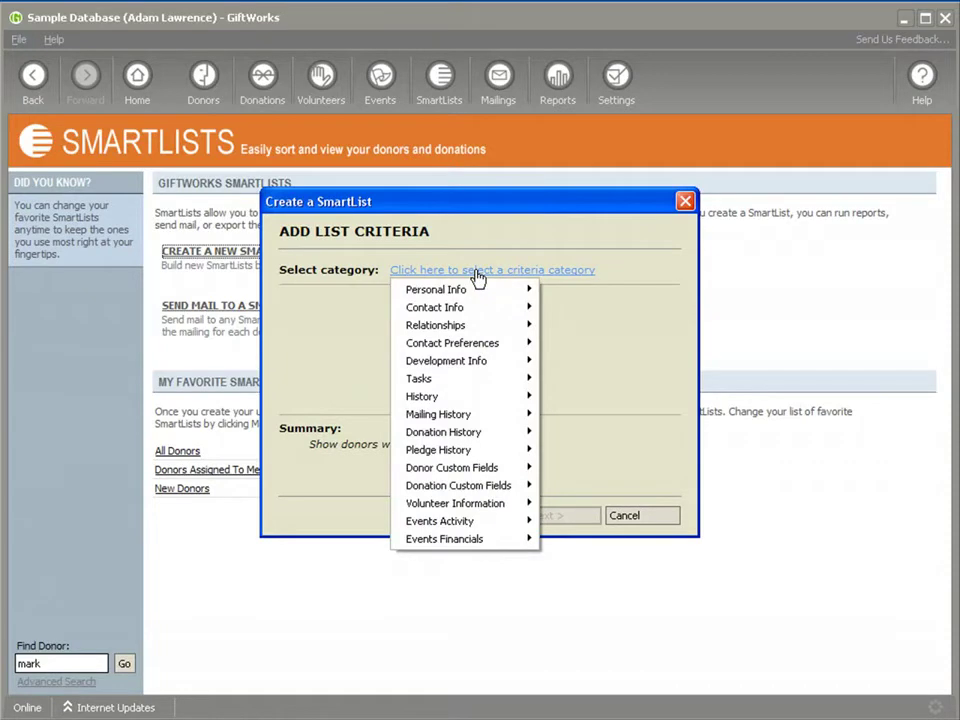
mouse_move(524, 516)
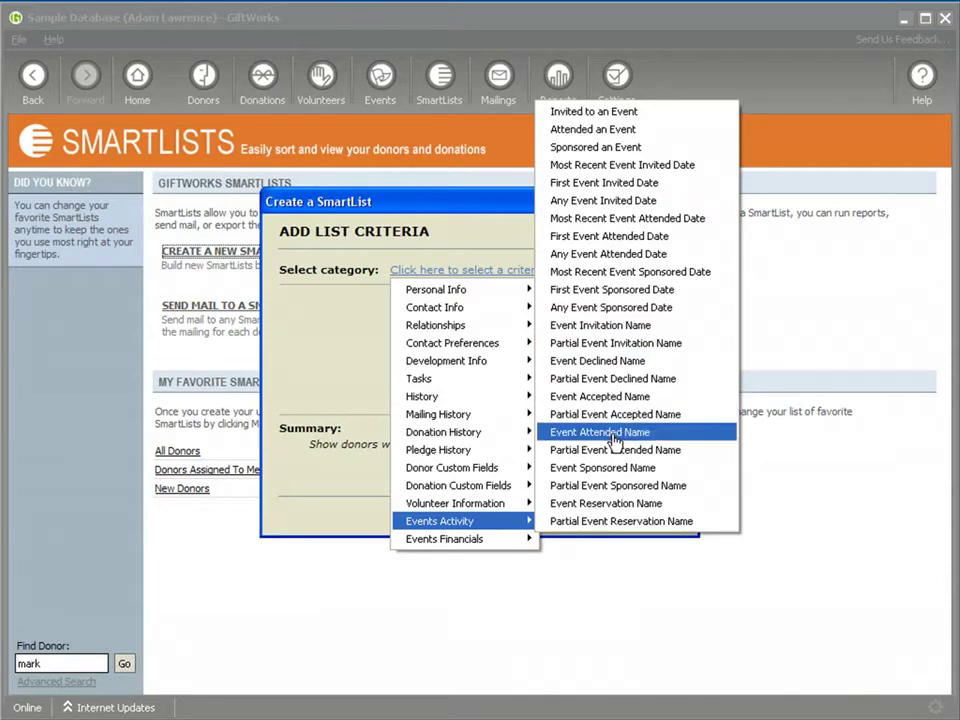
click(606, 503)
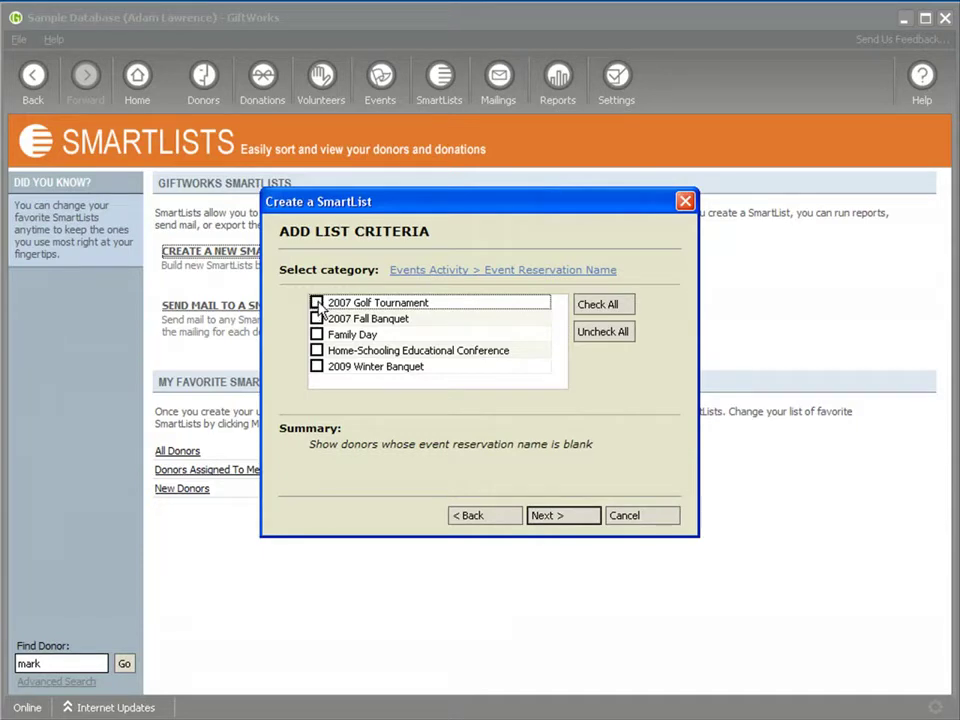
click(316, 367)
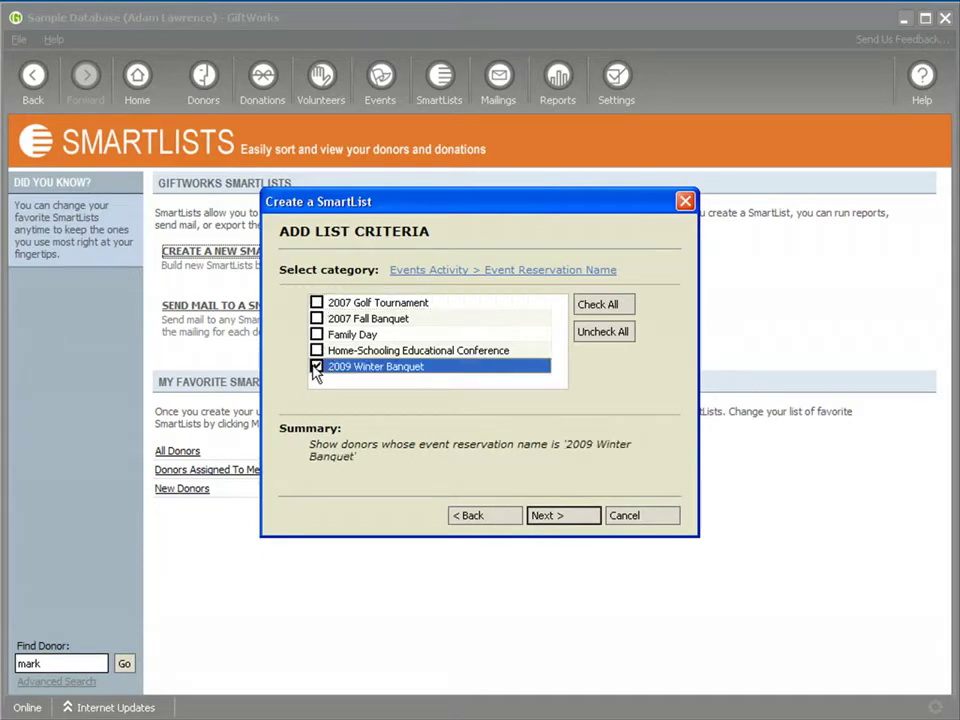
click(549, 514)
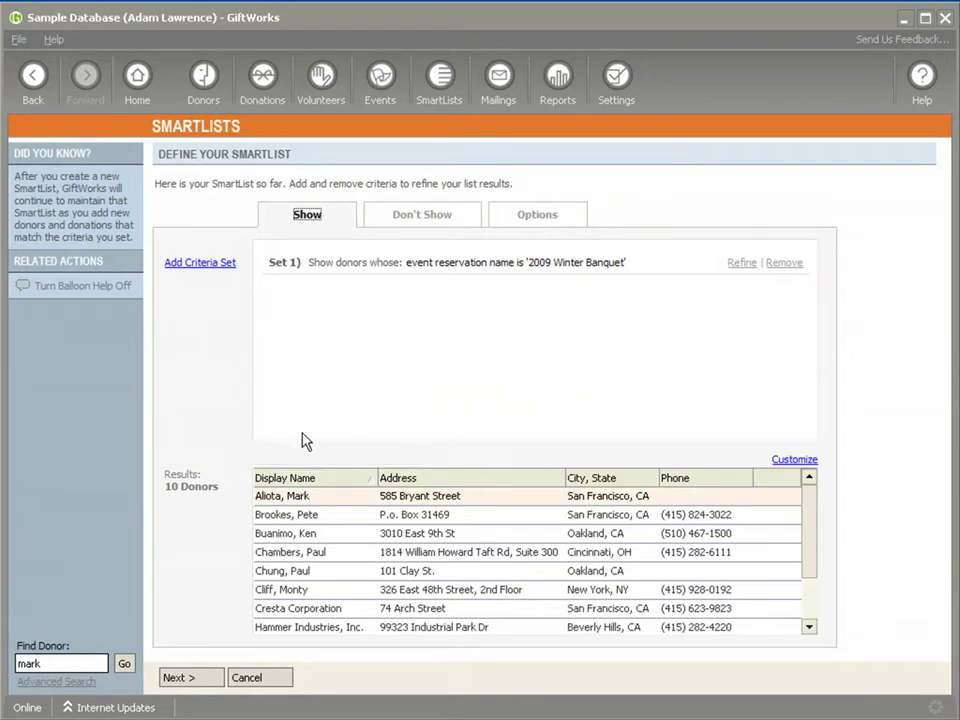
Step: Replace the reservation criteria set with the Events Activity criterion Attended an Event set to Has attended
click(792, 264)
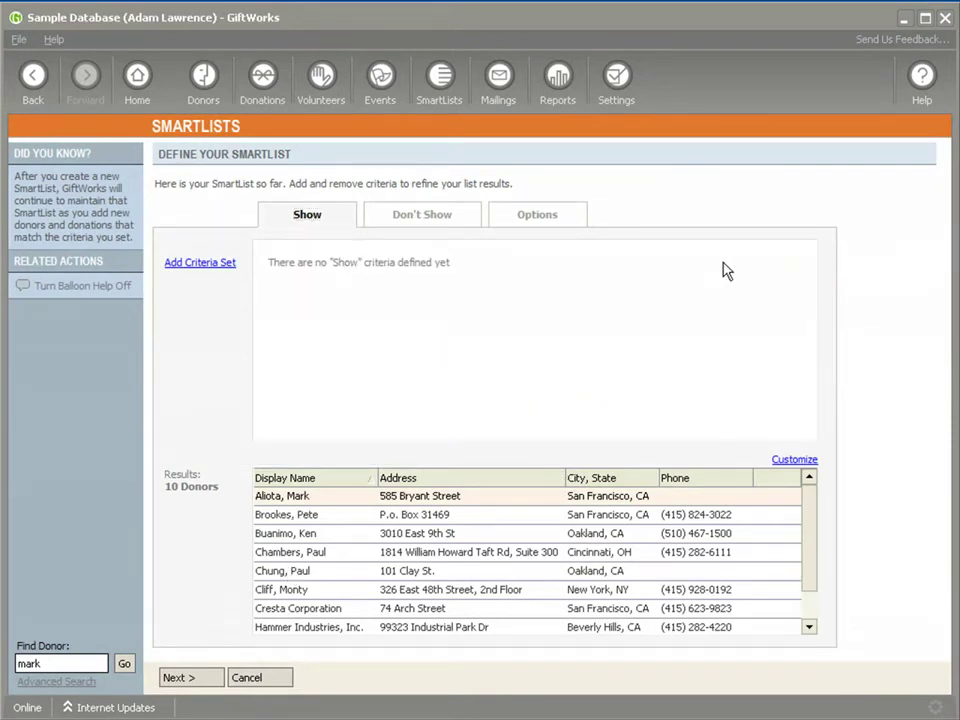
click(222, 265)
click(453, 272)
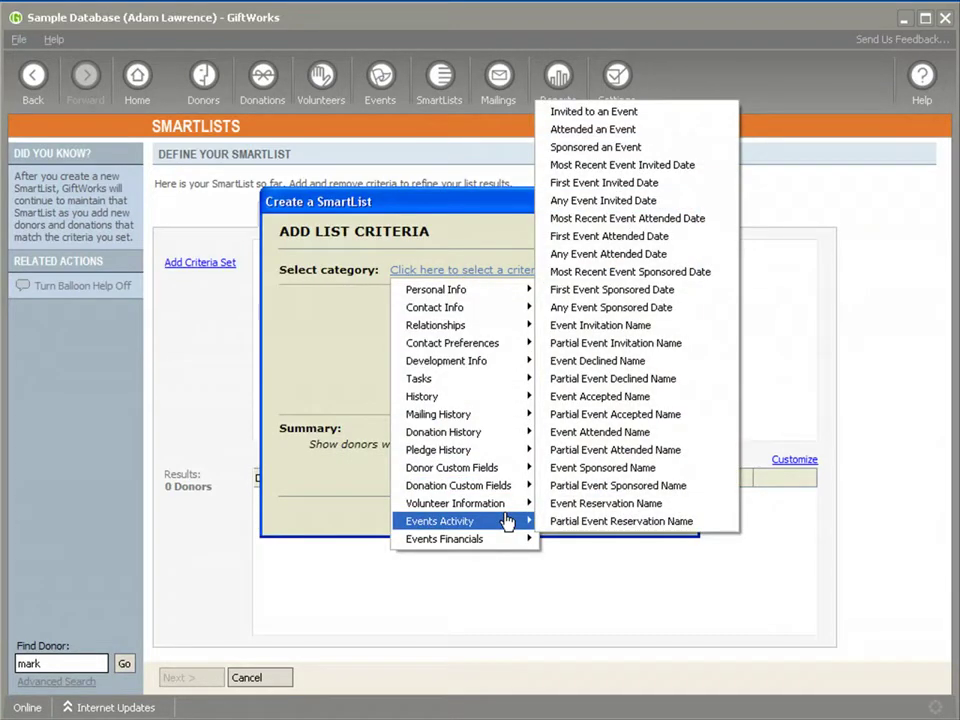
click(583, 129)
click(334, 336)
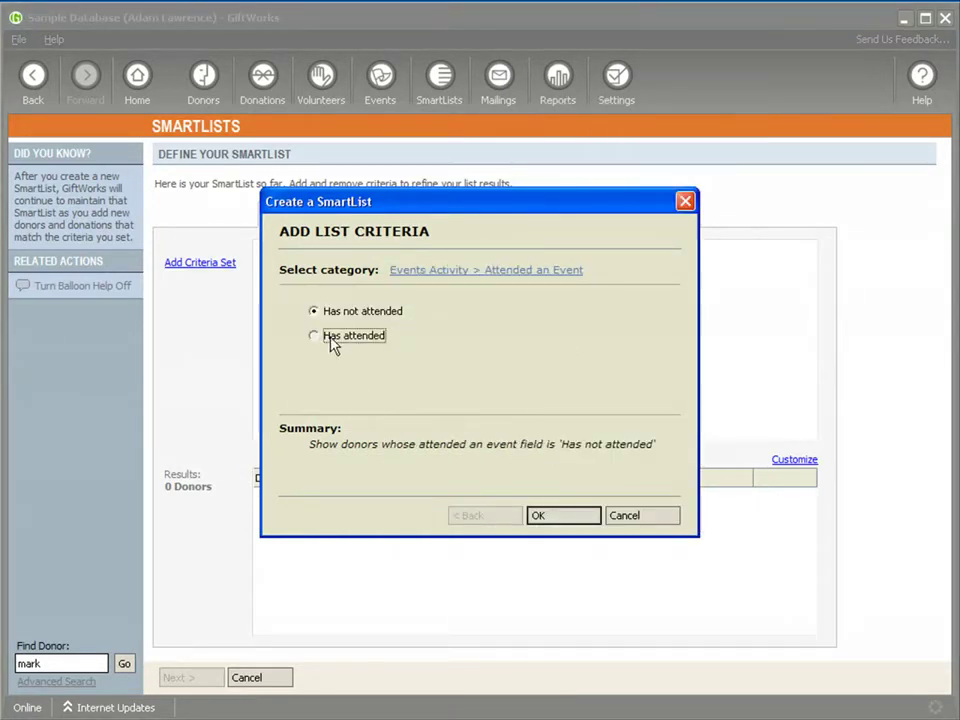
click(549, 518)
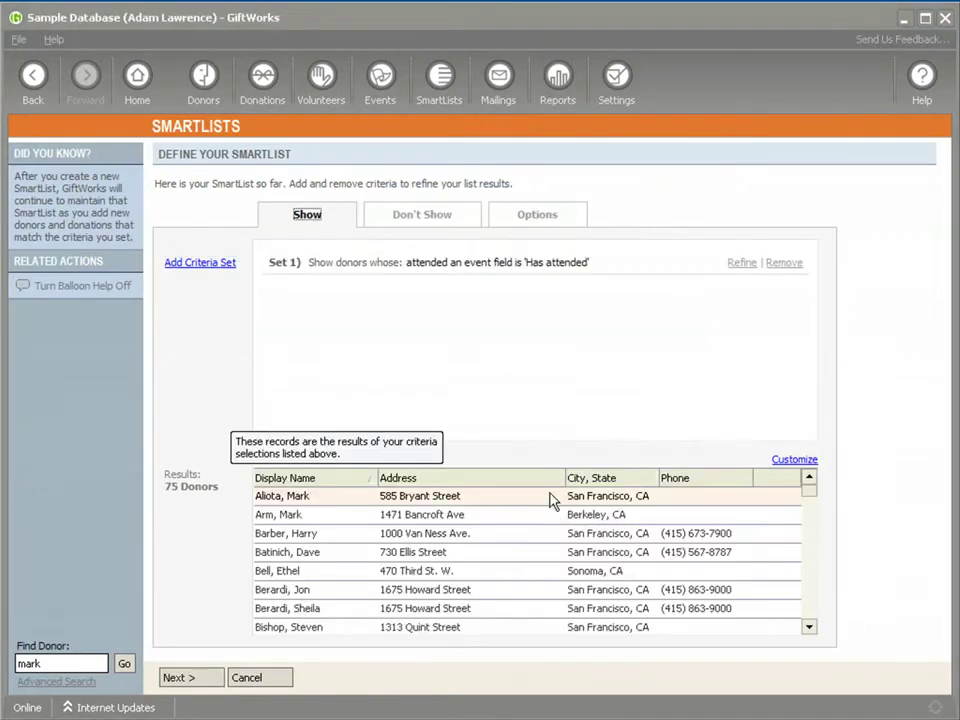
Step: Refine the attended-event criteria set by appending Most Recent Event Attended Date with custom dates before 1/1/2009
click(740, 263)
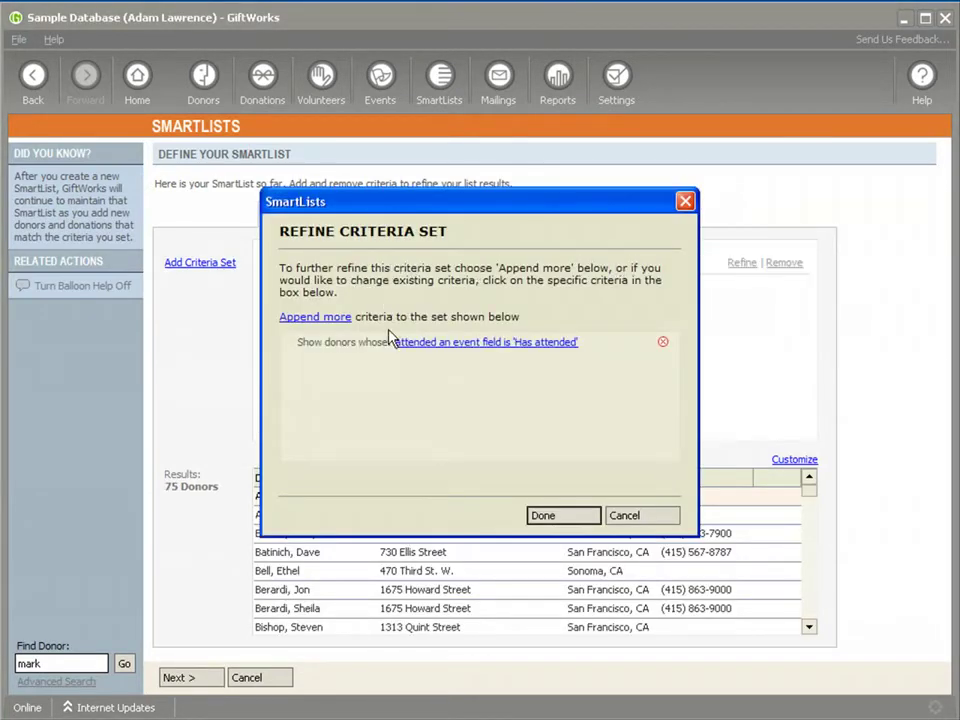
click(335, 318)
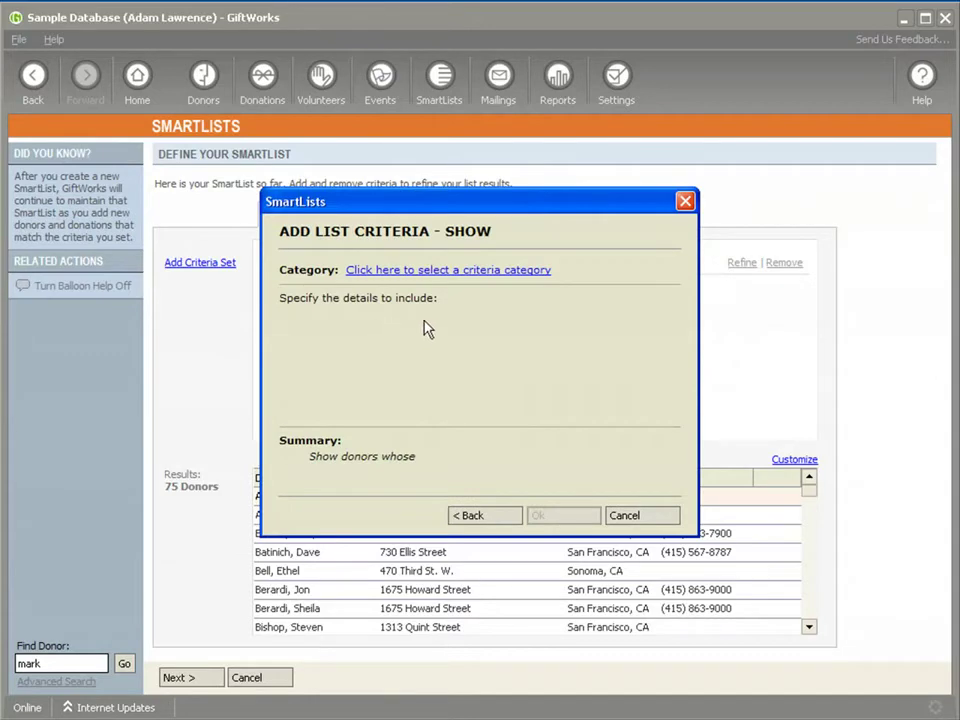
click(440, 272)
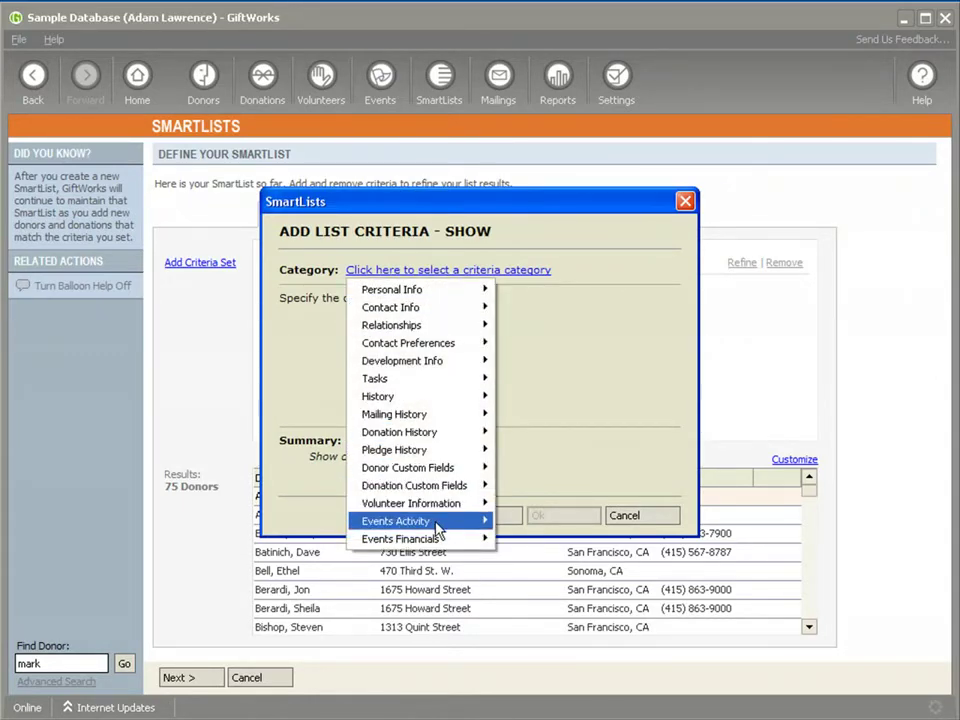
mouse_move(469, 519)
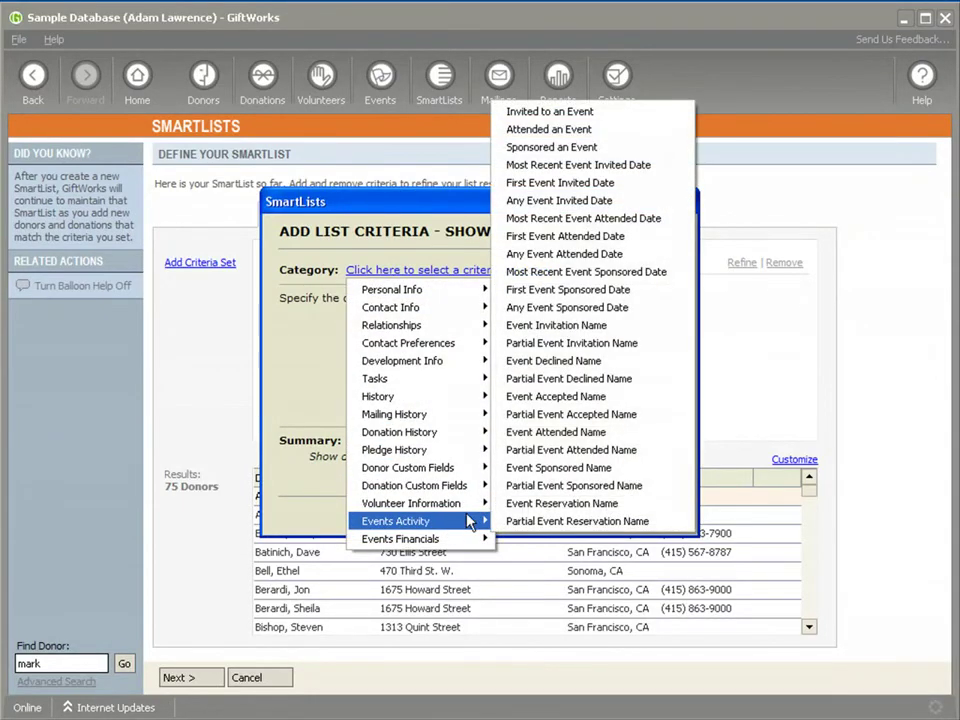
click(551, 229)
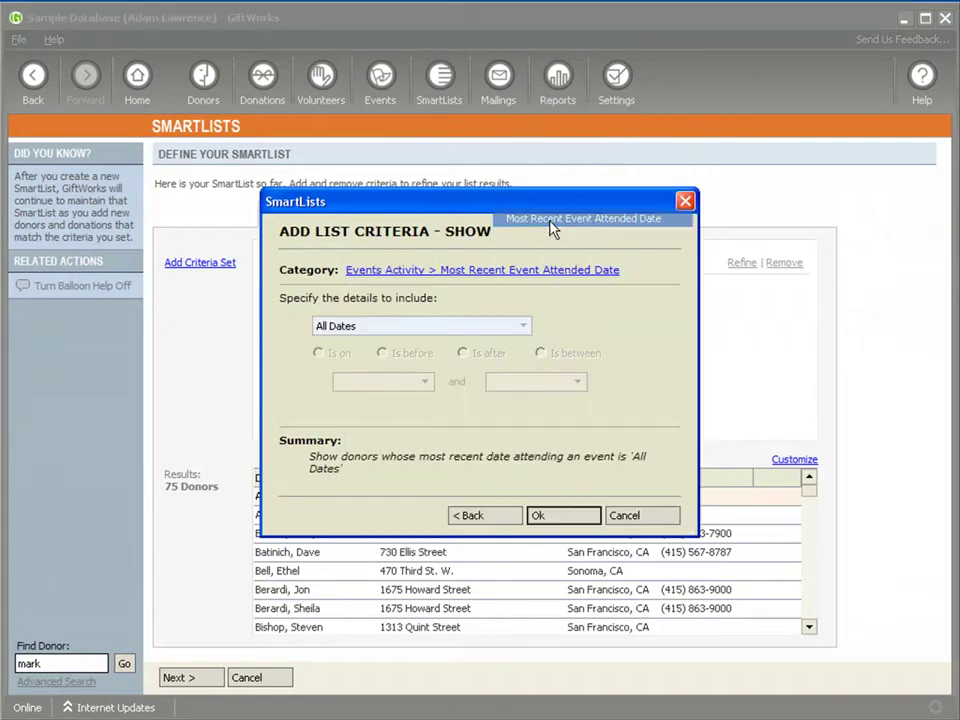
click(502, 328)
click(394, 351)
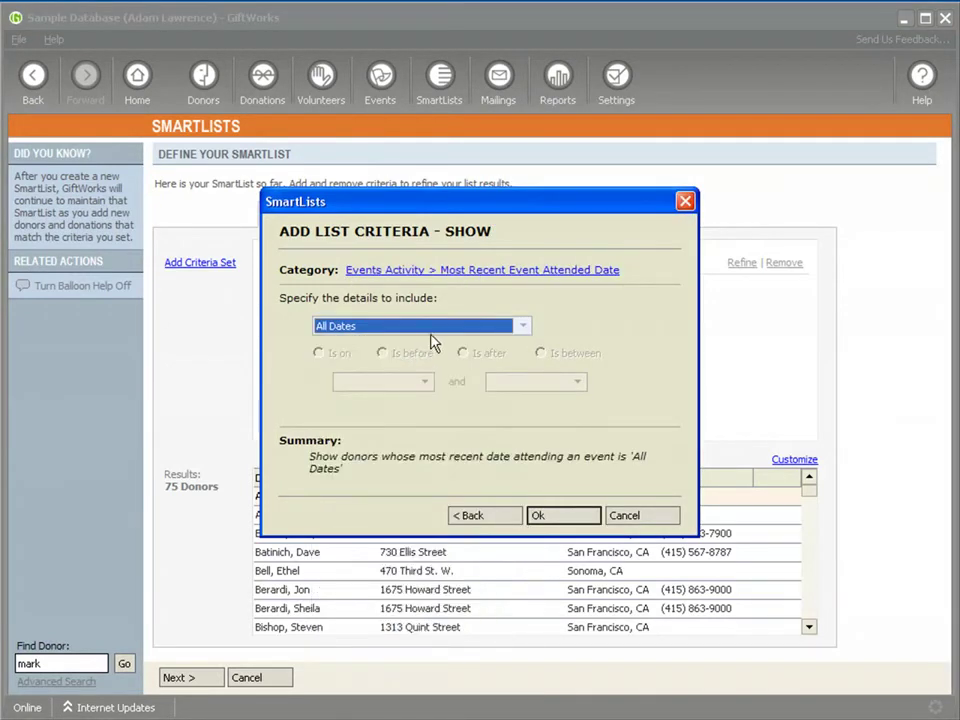
click(493, 330)
click(427, 359)
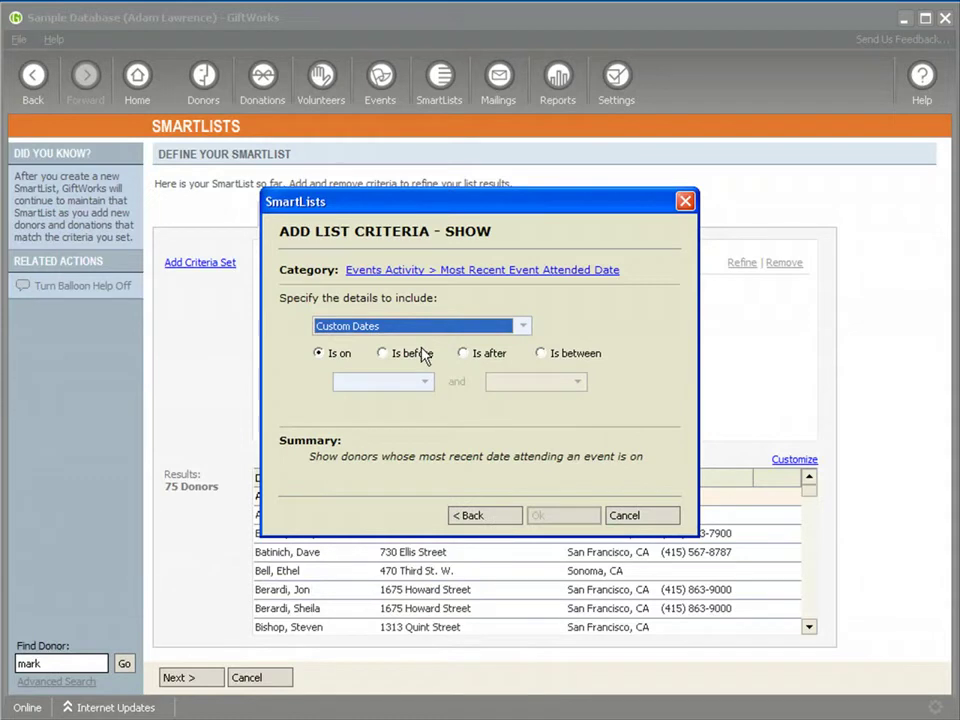
click(384, 355)
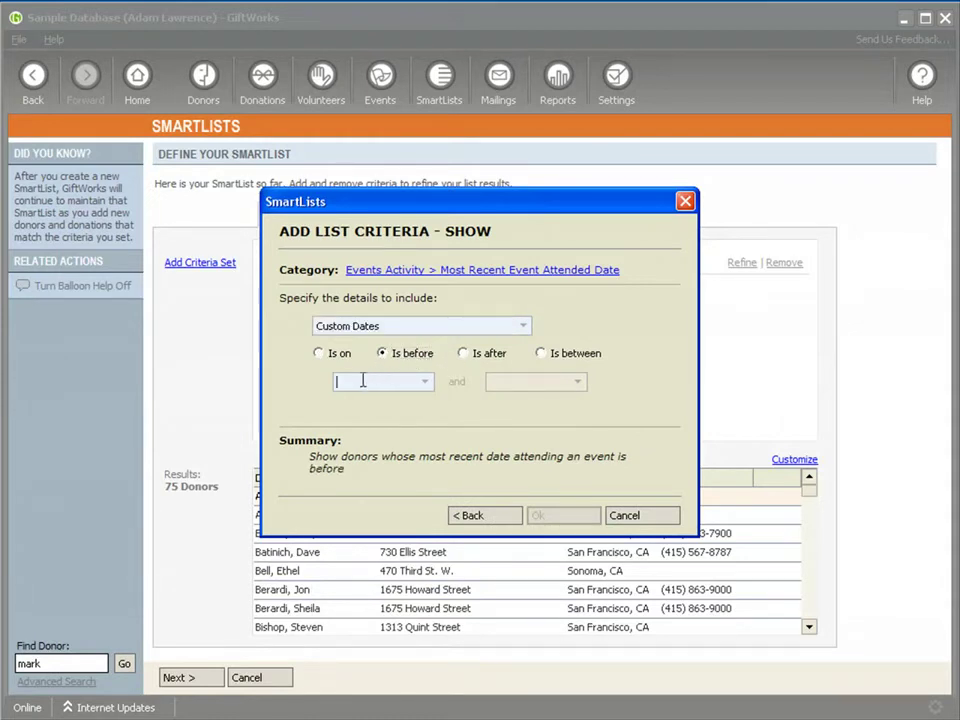
text(1/1/2009)
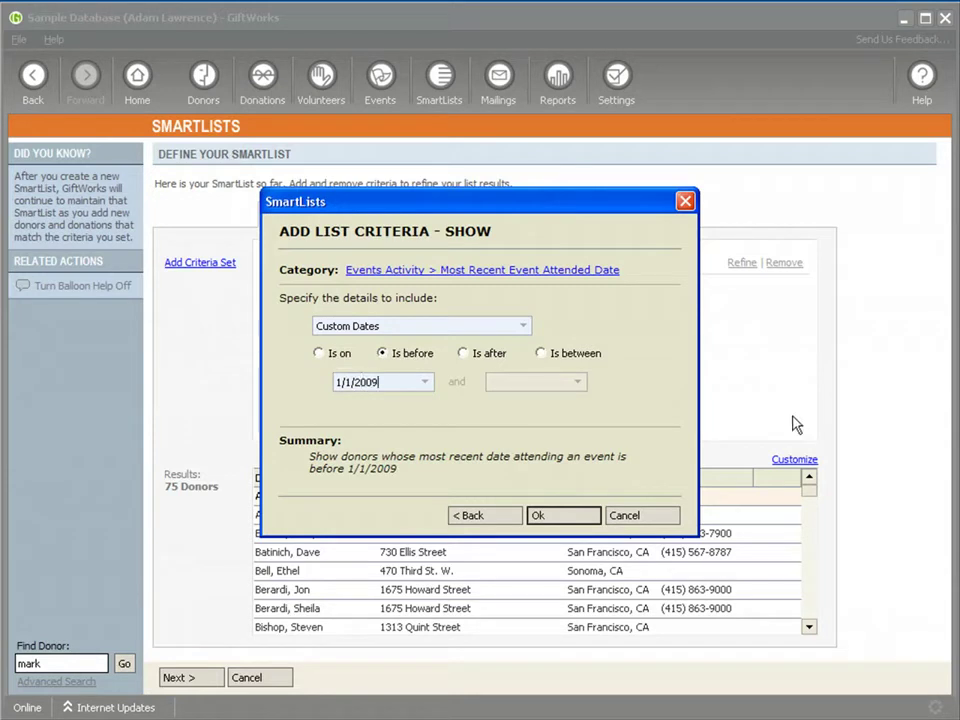
click(545, 518)
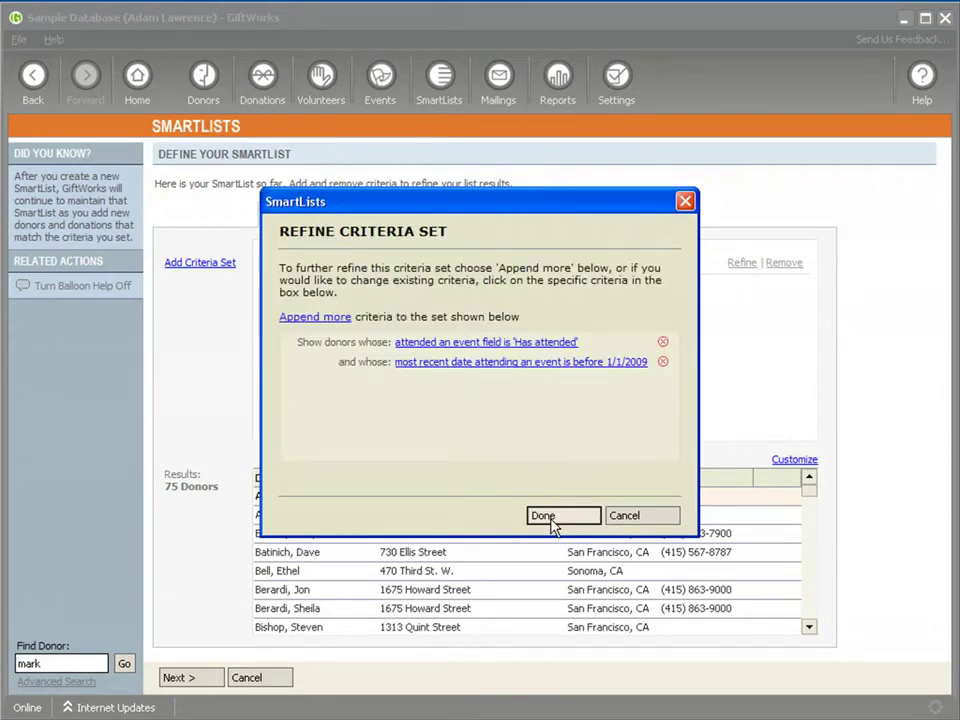
click(552, 524)
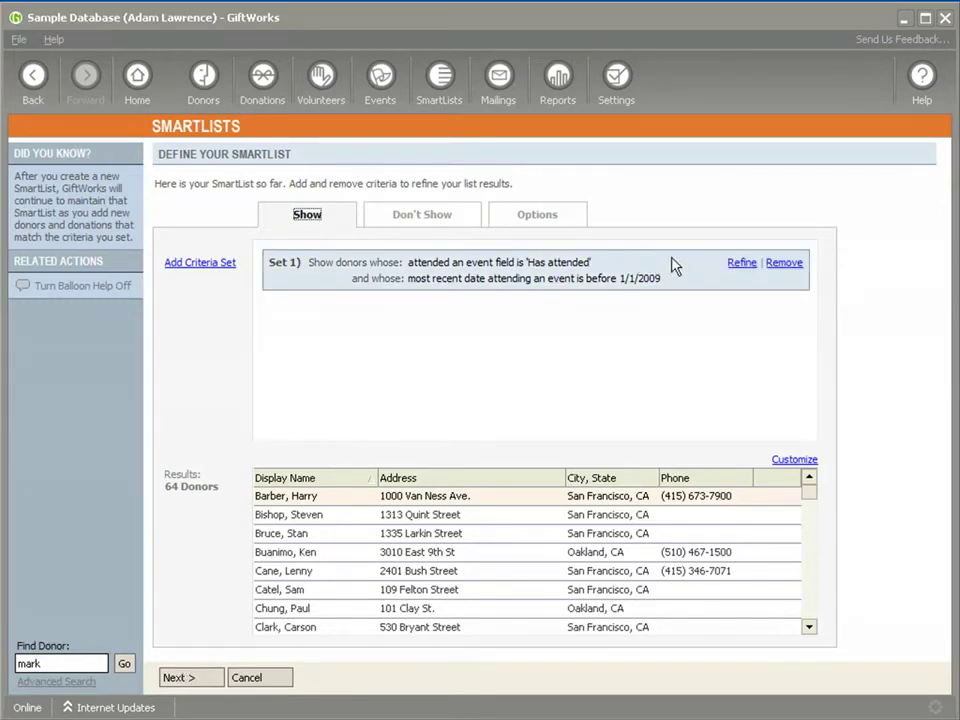
Step: Replace the current criteria set with the Events Financials criterion Amount Outstanding for Events greater than $0
click(784, 263)
click(218, 264)
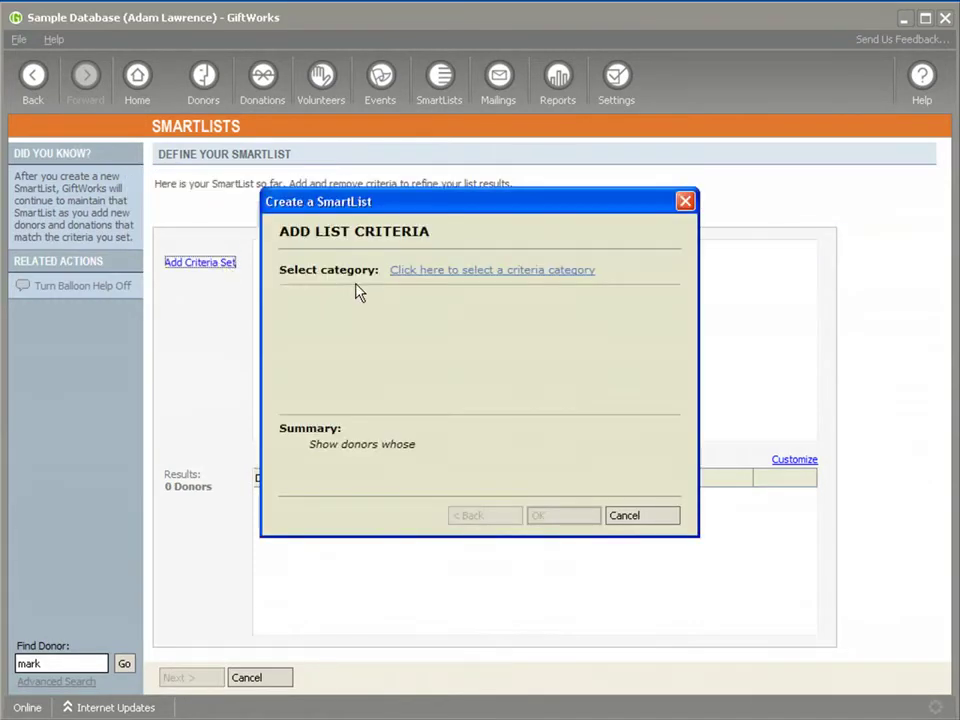
click(420, 272)
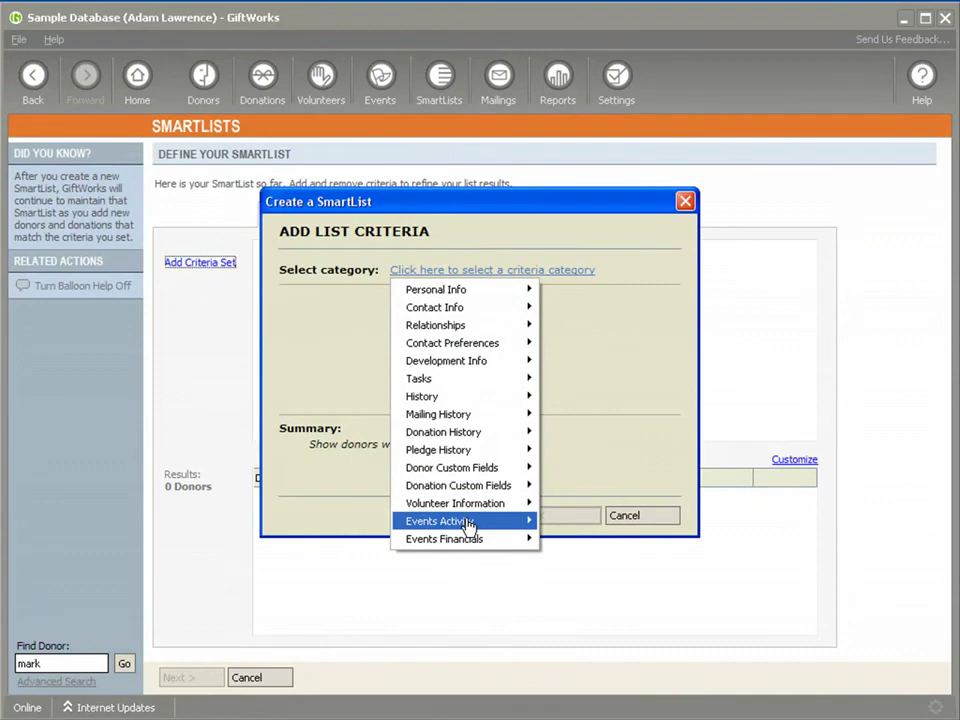
mouse_move(480, 541)
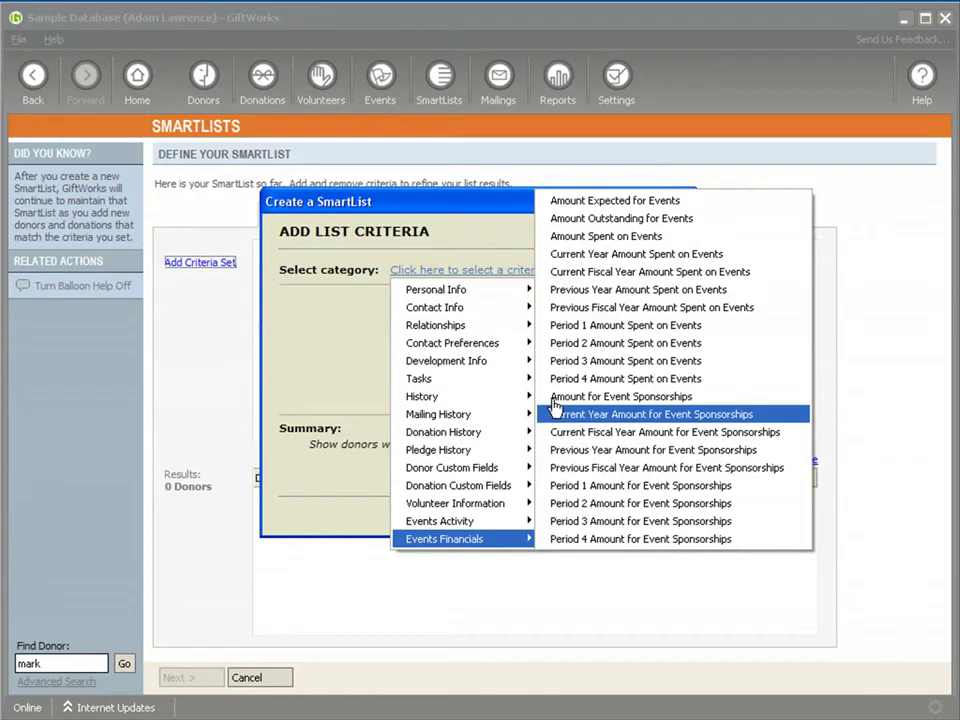
click(593, 220)
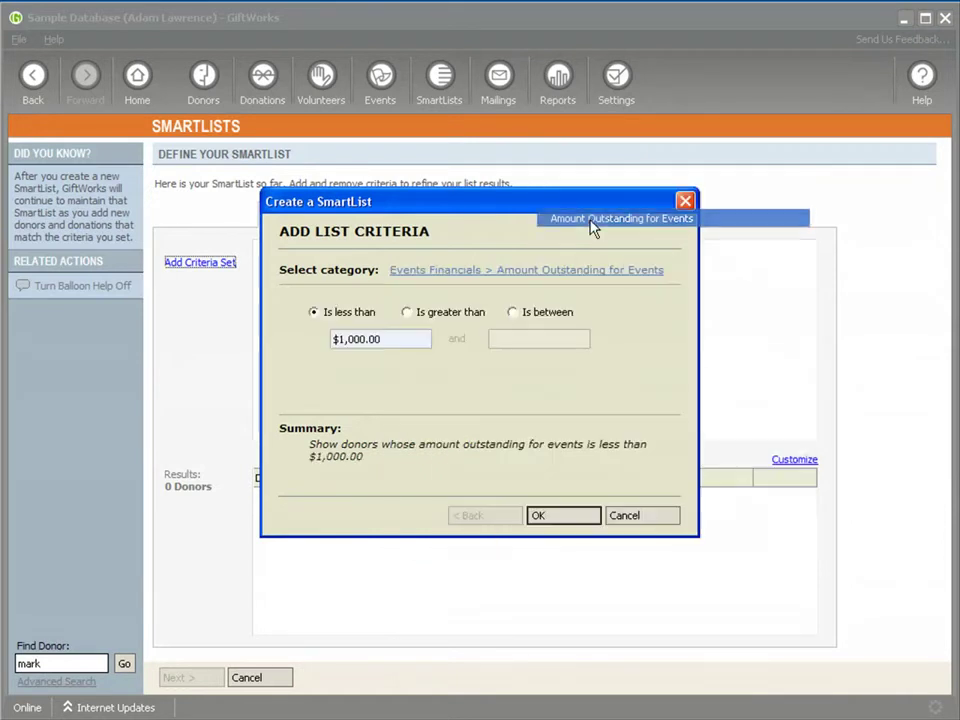
click(410, 313)
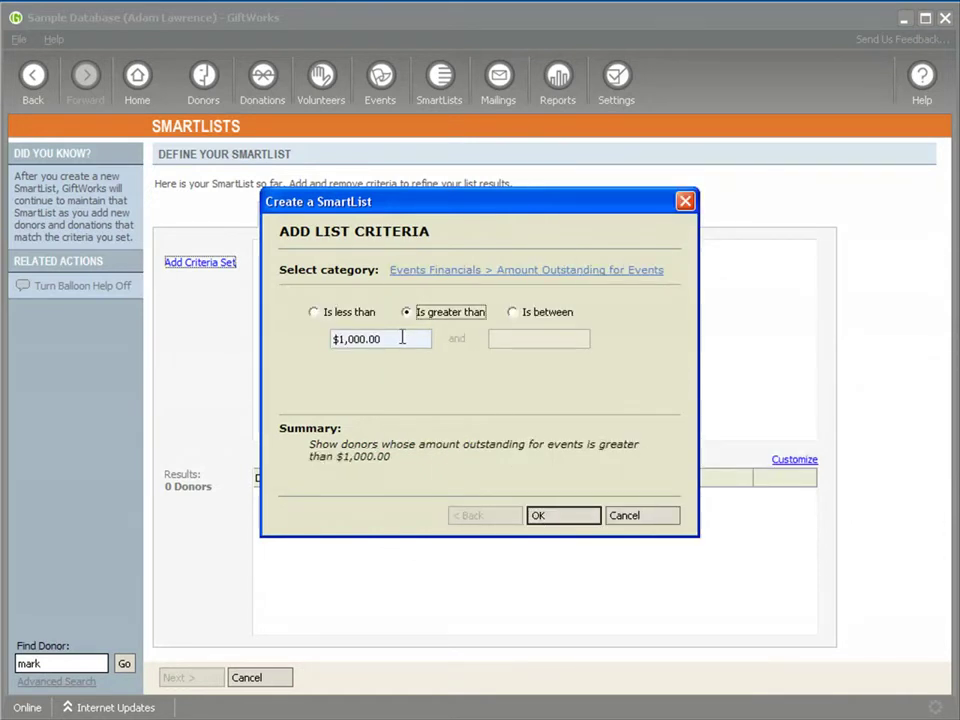
drag(402, 337, 329, 337)
text($0)
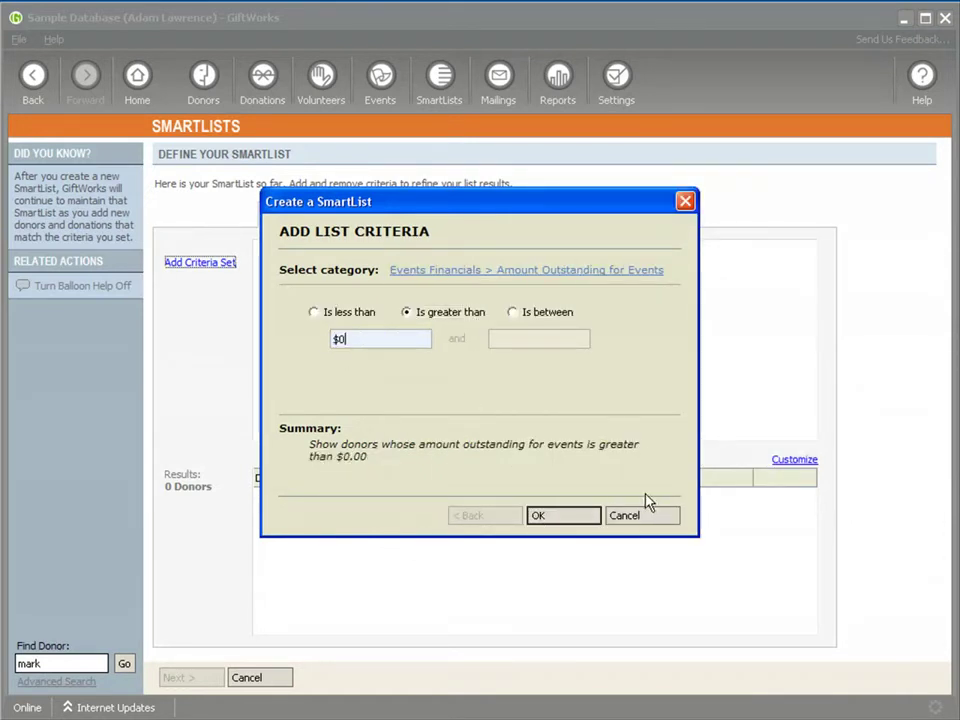
click(560, 516)
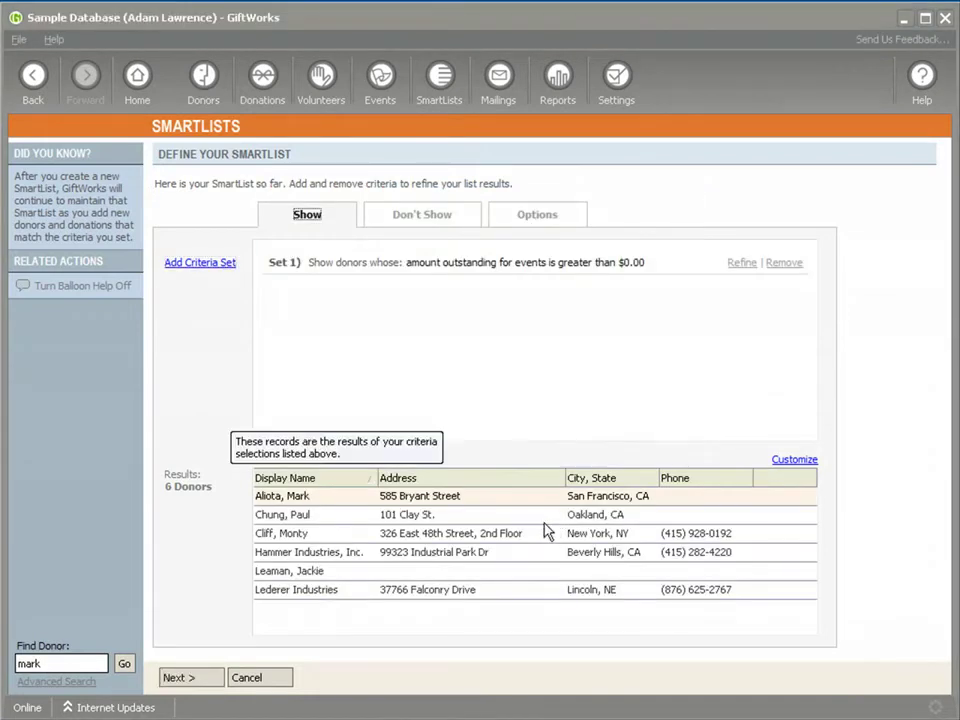
Step: Name the SmartList Outstanding Amount Owed and save it
click(185, 678)
drag(317, 228, 268, 240)
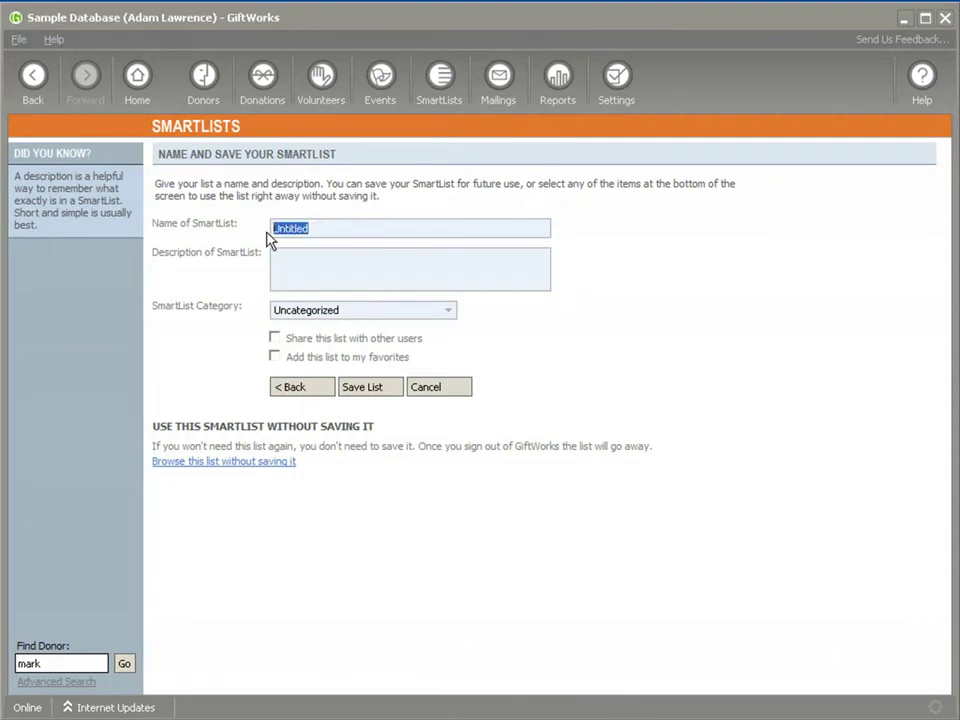
text(Outstanding Amount Ow)
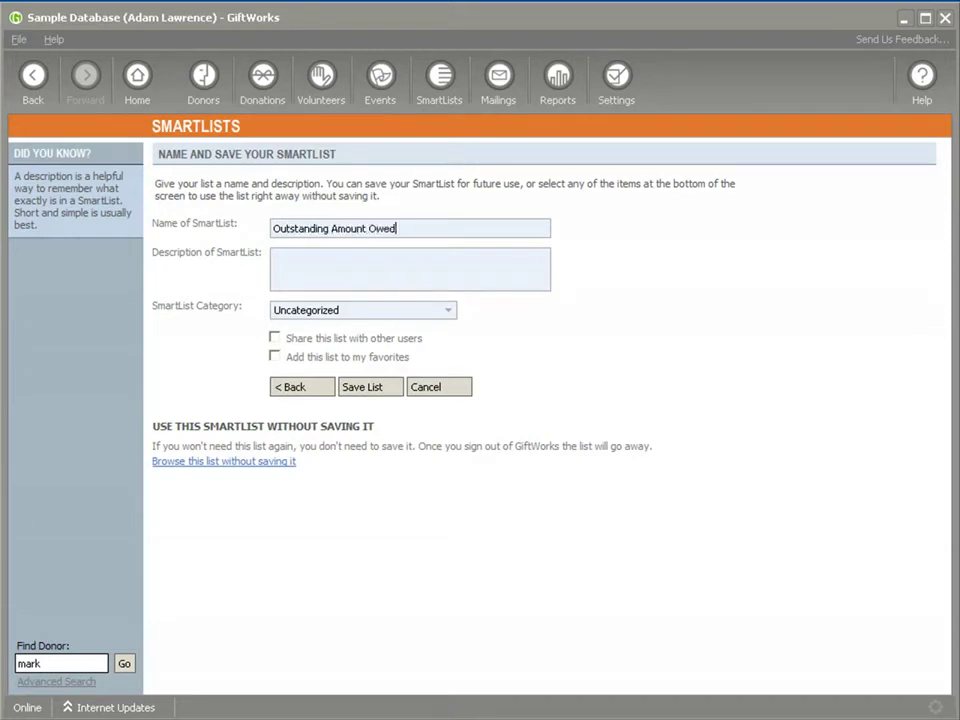
click(386, 389)
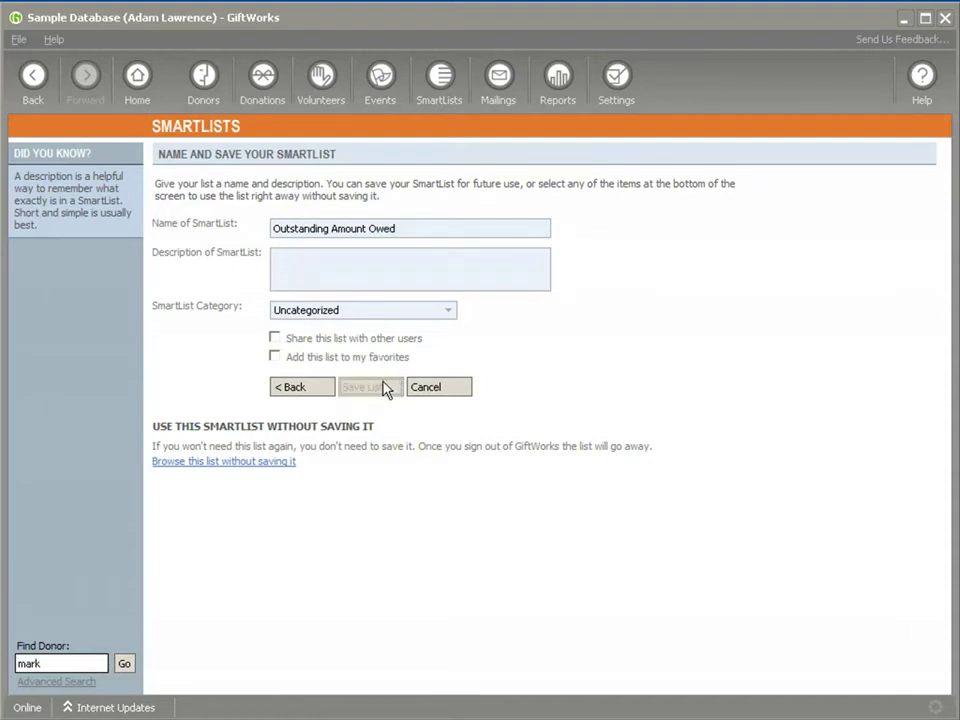
Step: Add the Most Recent Event Attended and First Event Attended columns to the SmartList results
click(883, 201)
drag(615, 320, 606, 403)
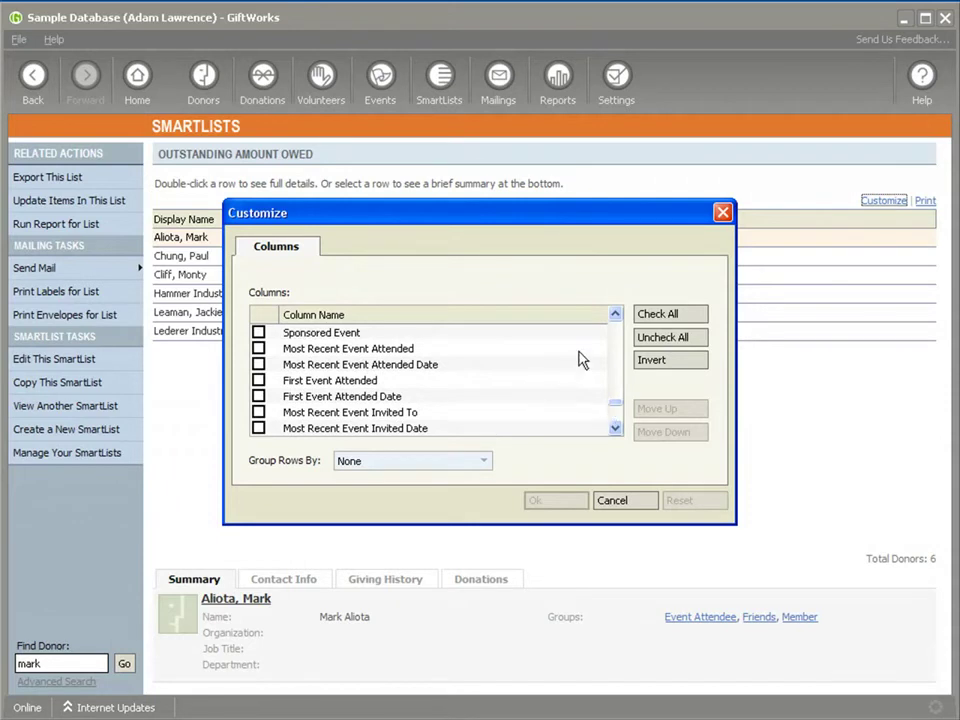
click(615, 315)
click(615, 315)
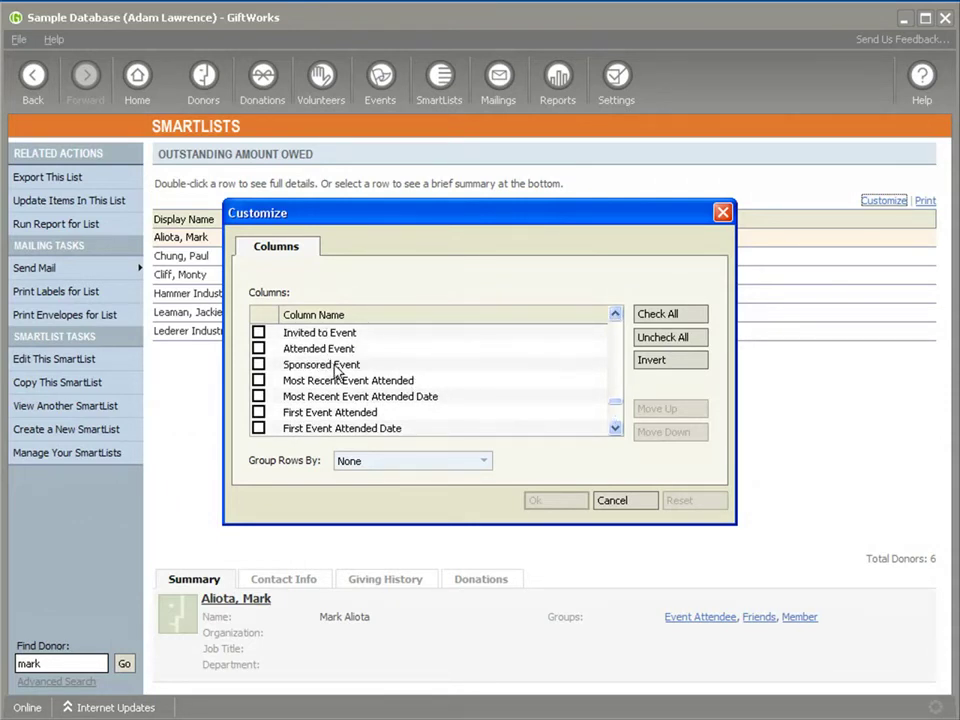
click(615, 428)
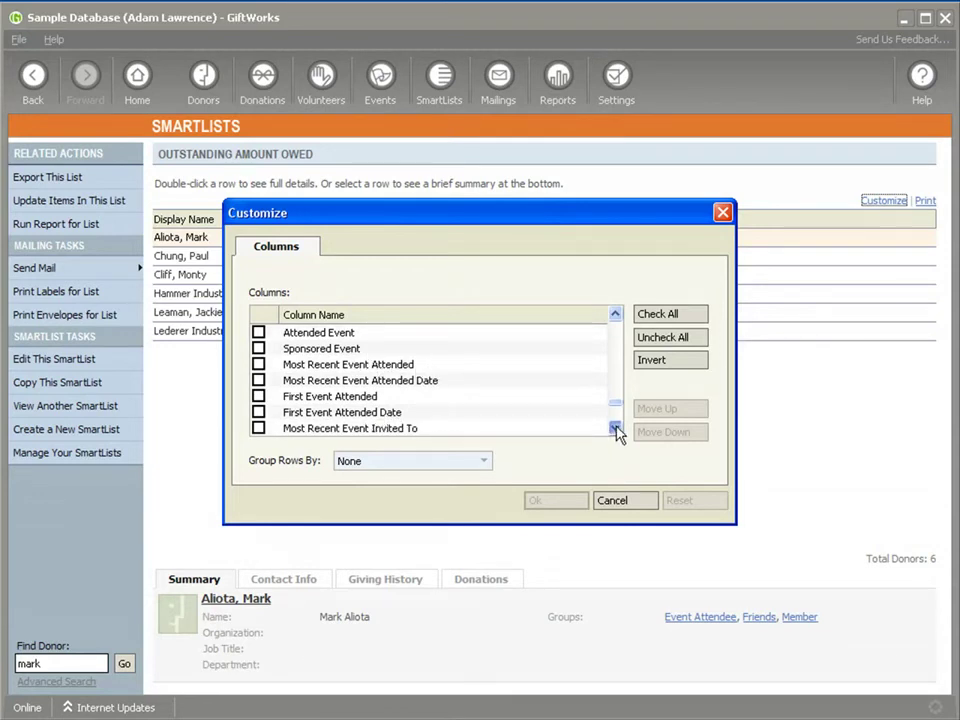
click(258, 364)
click(260, 397)
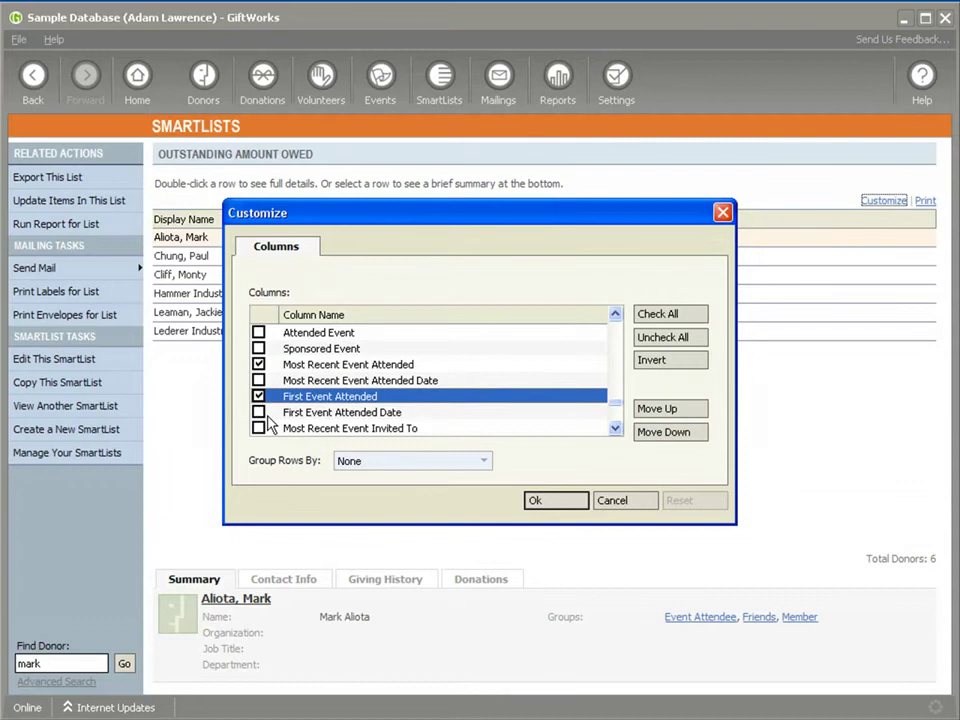
click(556, 498)
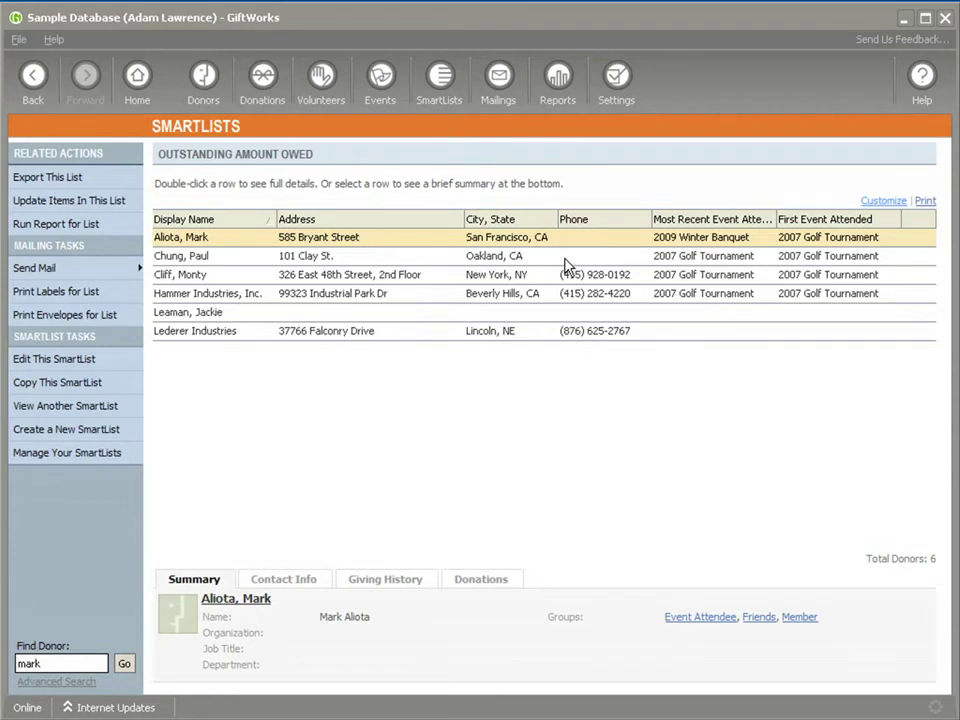
Step: Start a letters-only mailing to all donors in this SmartList and select the Event Payments Due letter
click(77, 273)
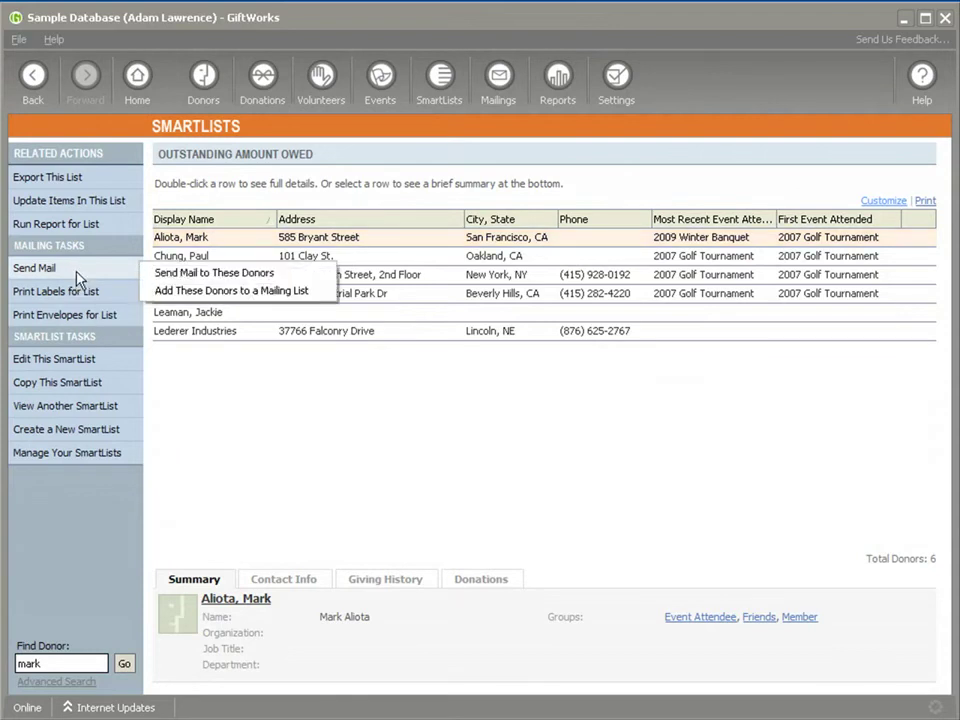
click(163, 274)
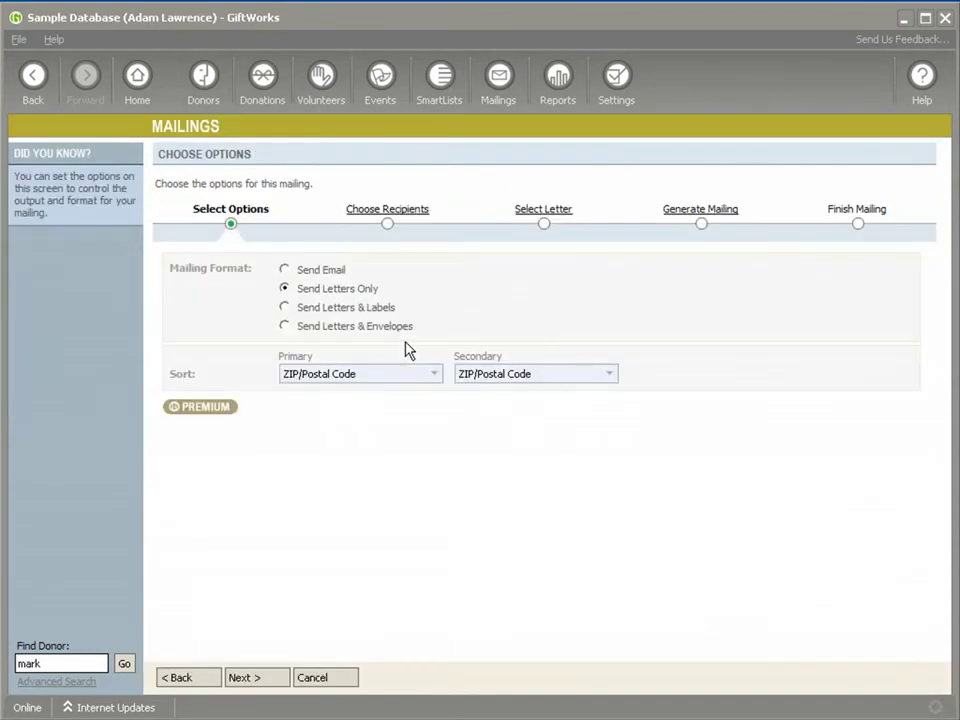
click(249, 677)
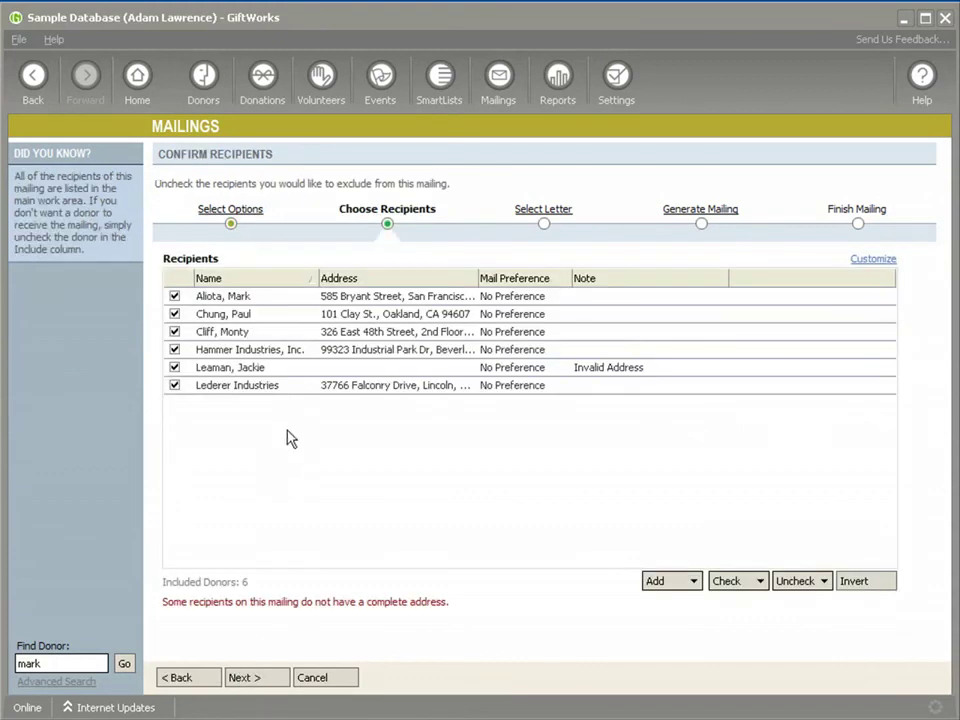
click(257, 682)
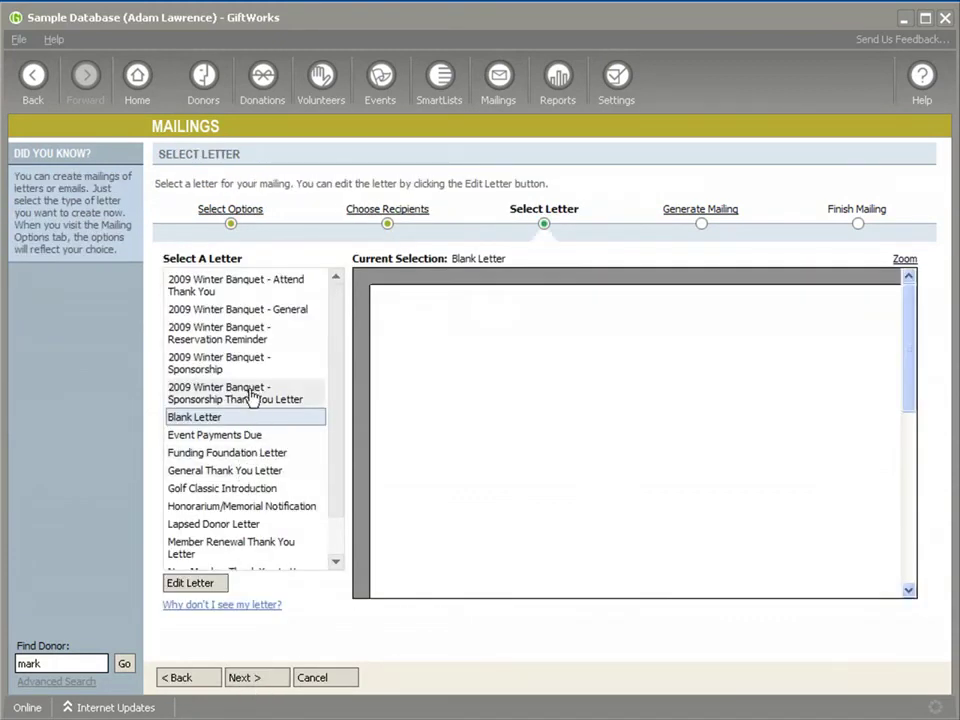
click(234, 436)
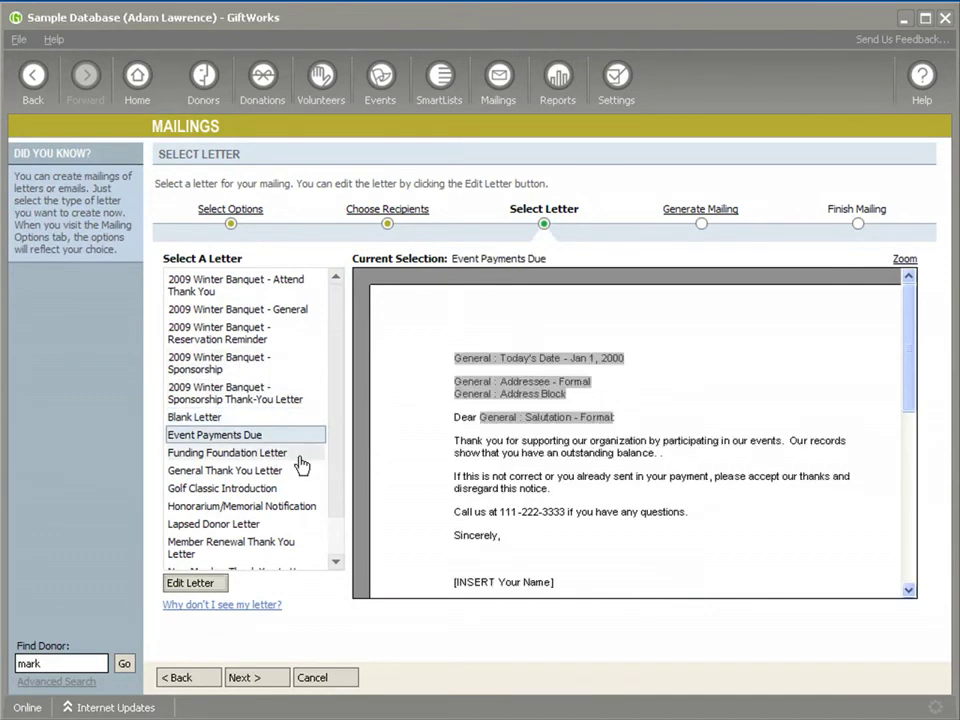
Step: Edit the Event Payments Due letter so the balance sentence ends with "of" and the Amount Outstanding for Events field
click(205, 584)
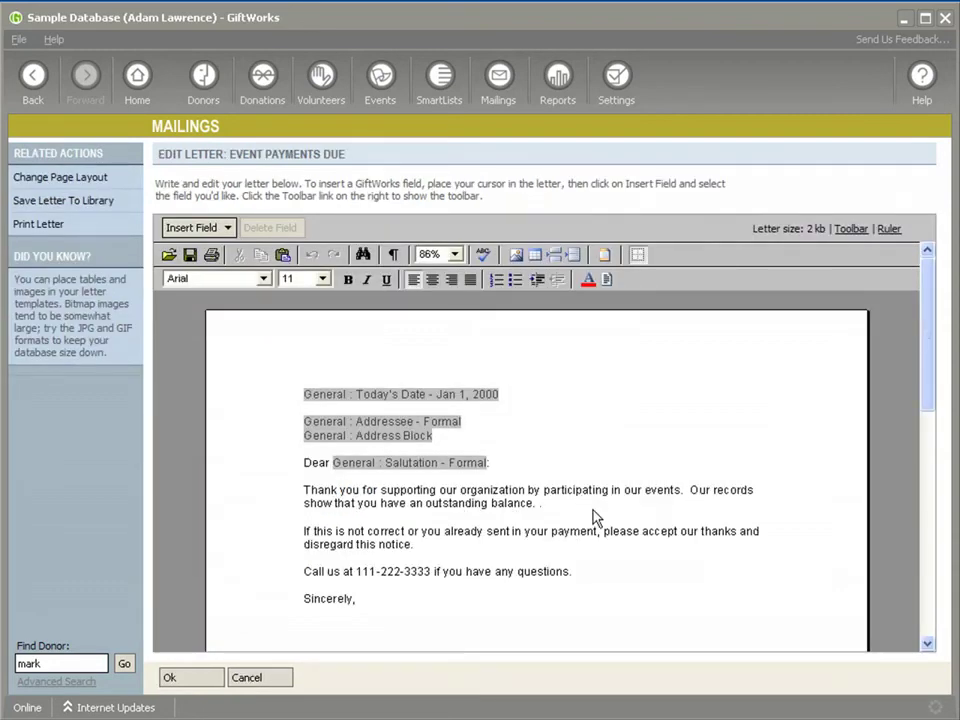
click(548, 506)
click(225, 228)
mouse_move(250, 375)
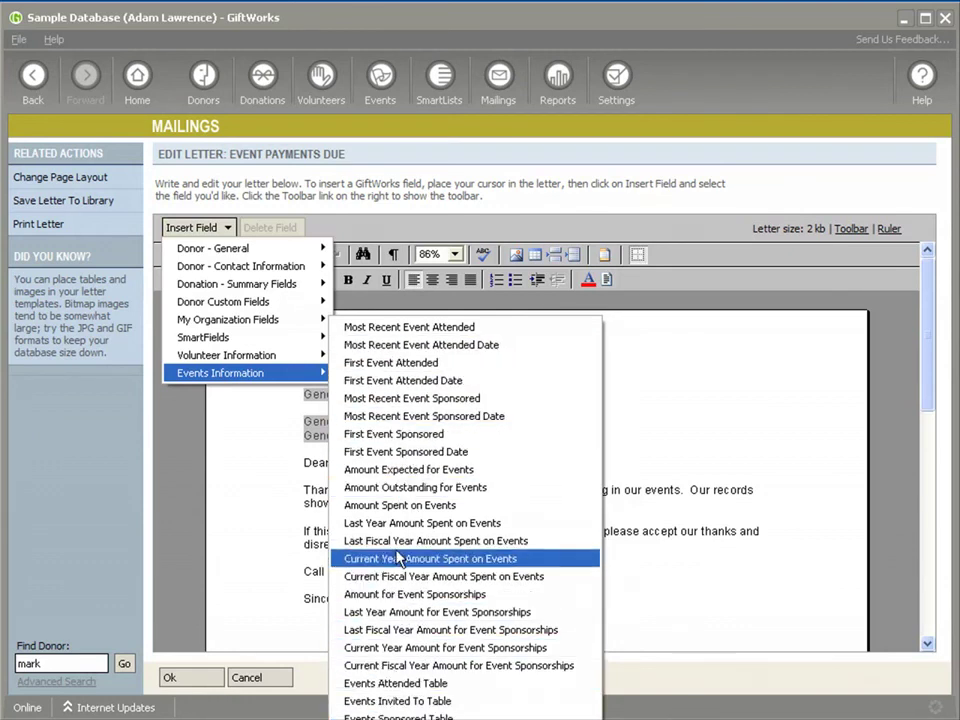
click(412, 487)
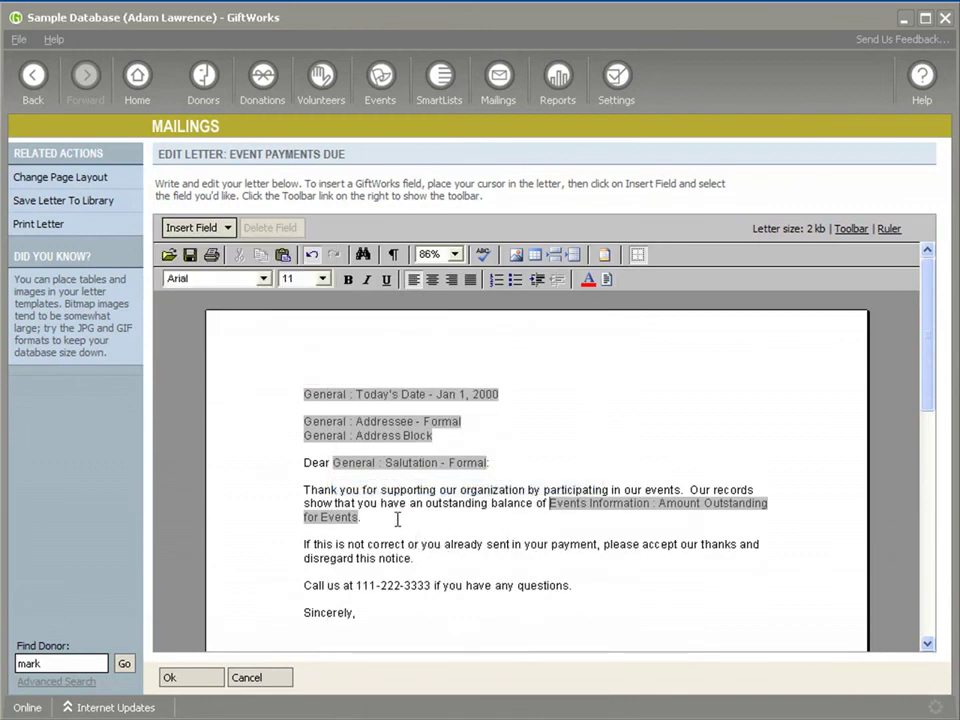
Step: Insert the Events Payments Due Table field in its own paragraph below the balance sentence and continue the mailing with the modified letter
key(Return)
key(Return)
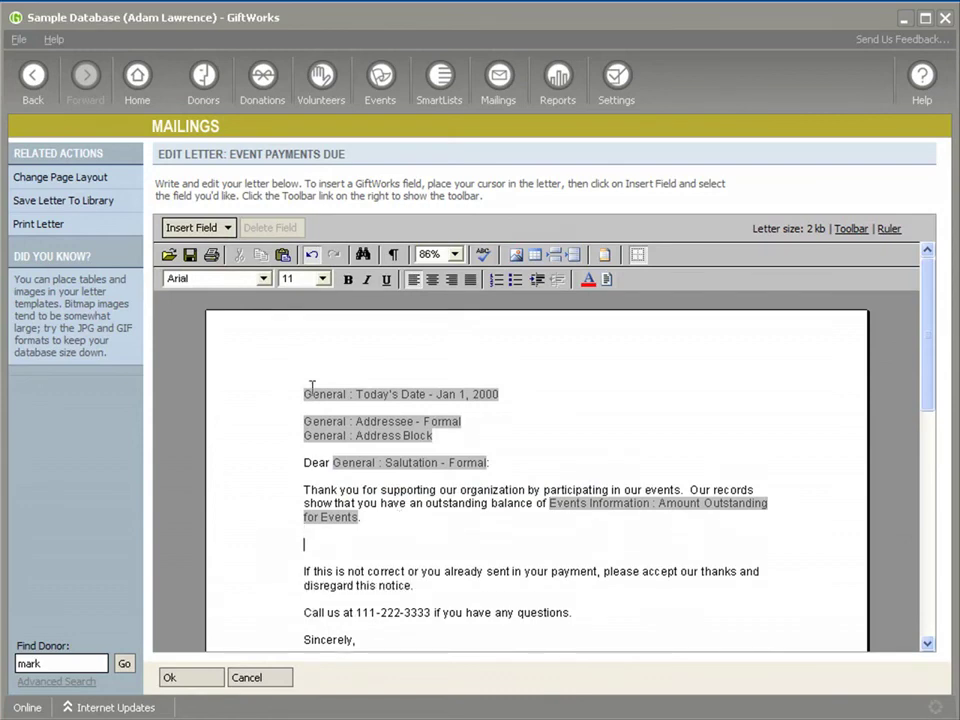
click(222, 228)
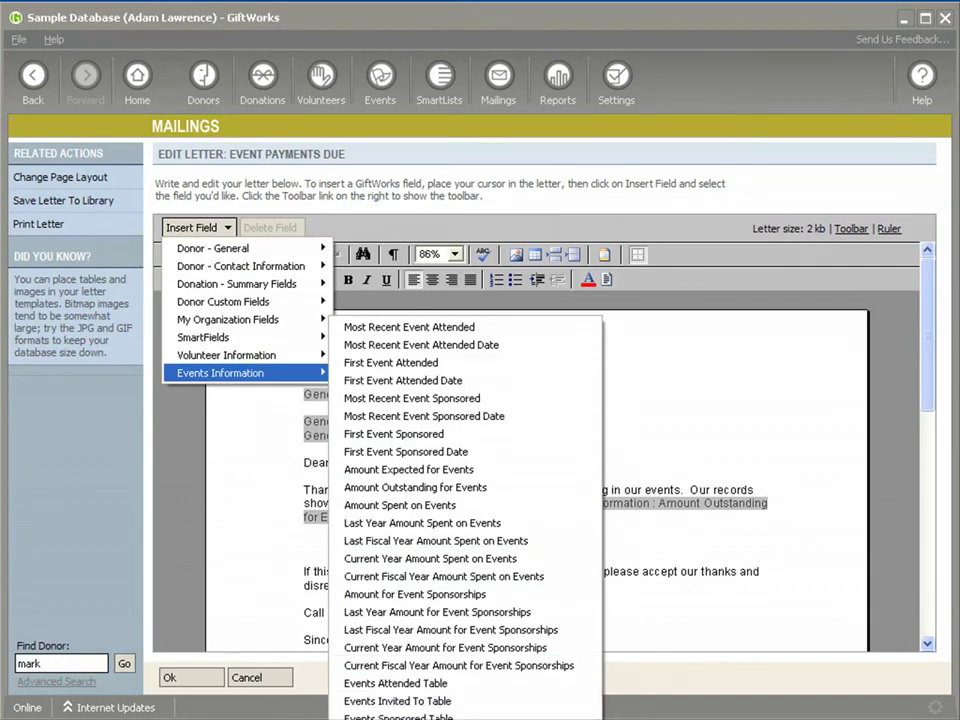
click(465, 719)
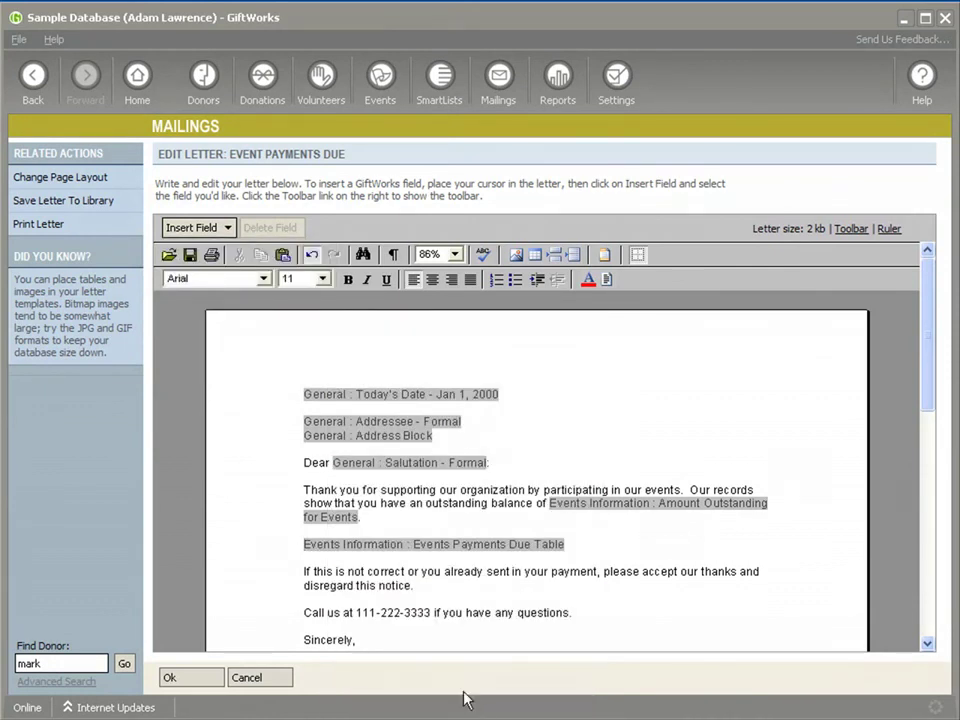
click(196, 684)
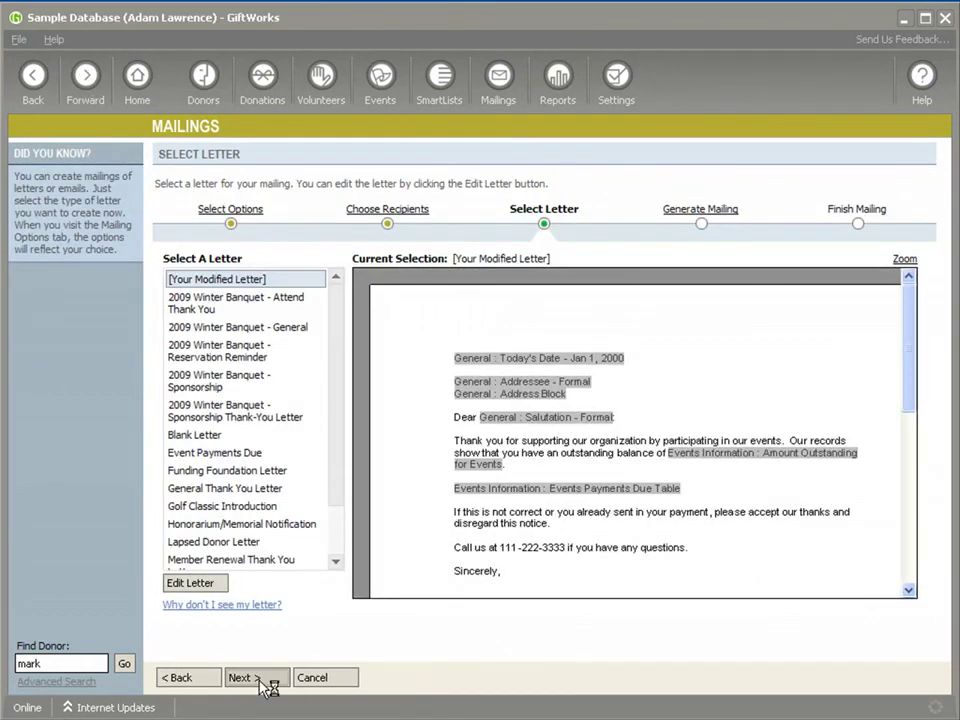
click(261, 684)
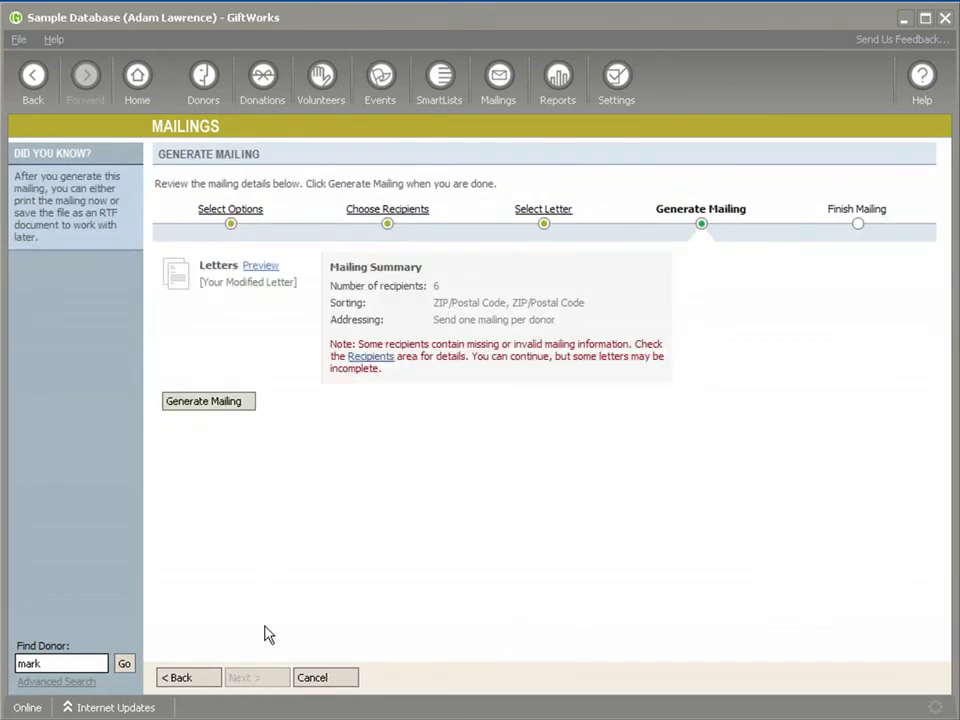
Step: Preview the merged letters for the first three recipients, return to the second one, and close the preview
click(262, 267)
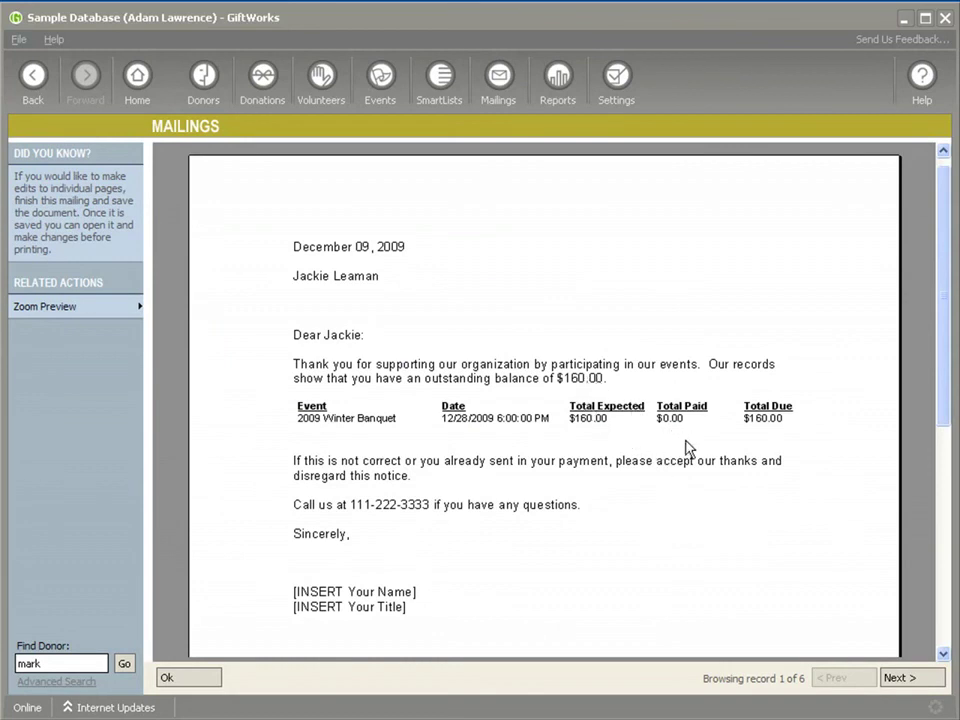
click(902, 680)
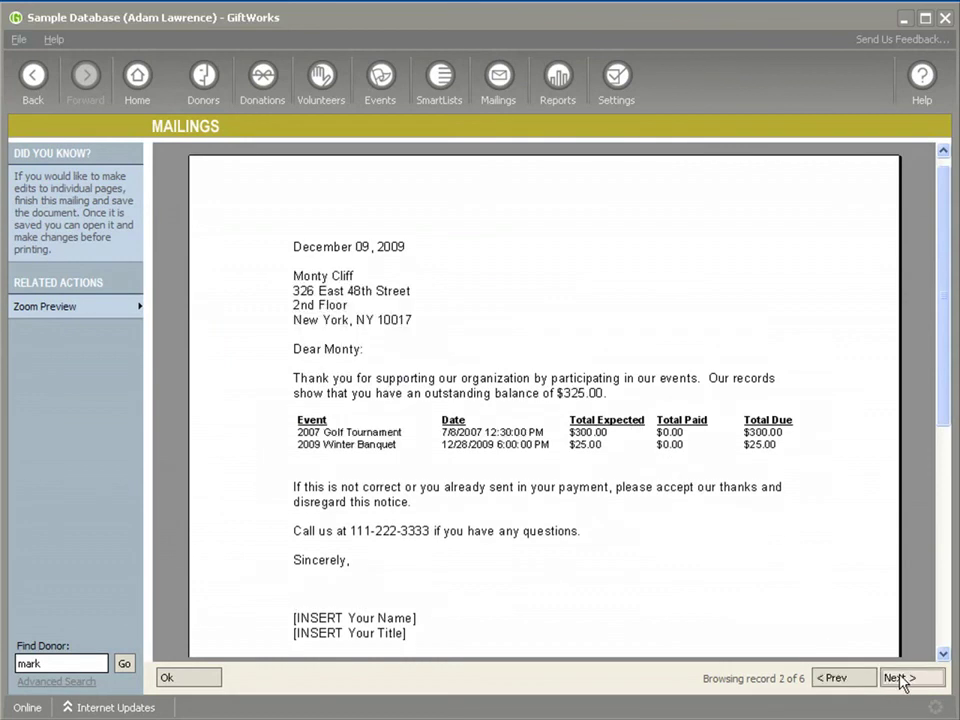
click(903, 680)
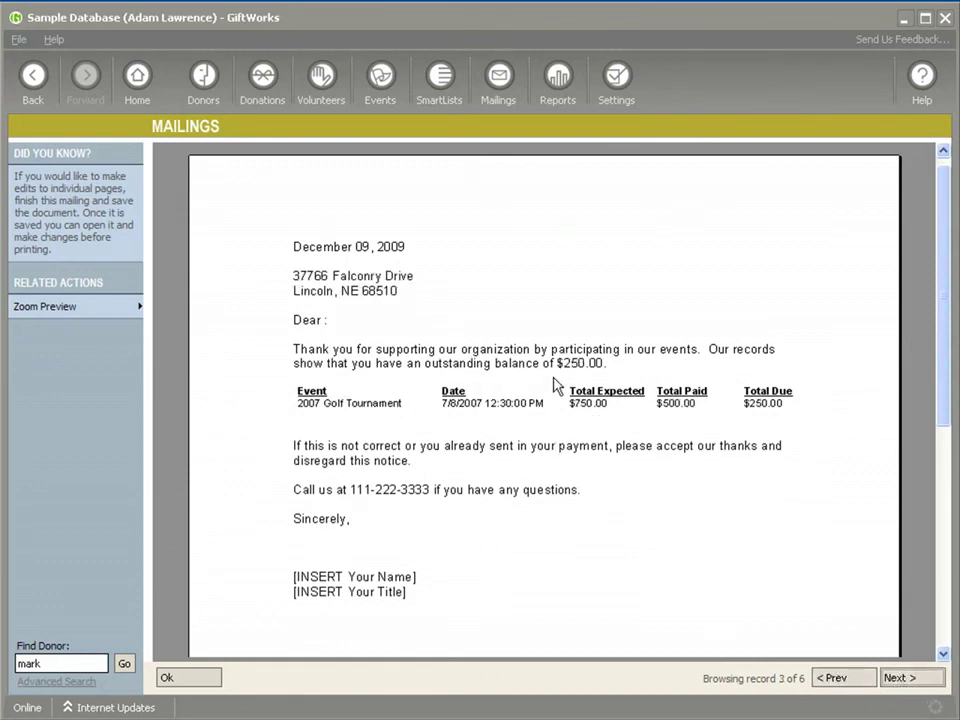
click(845, 682)
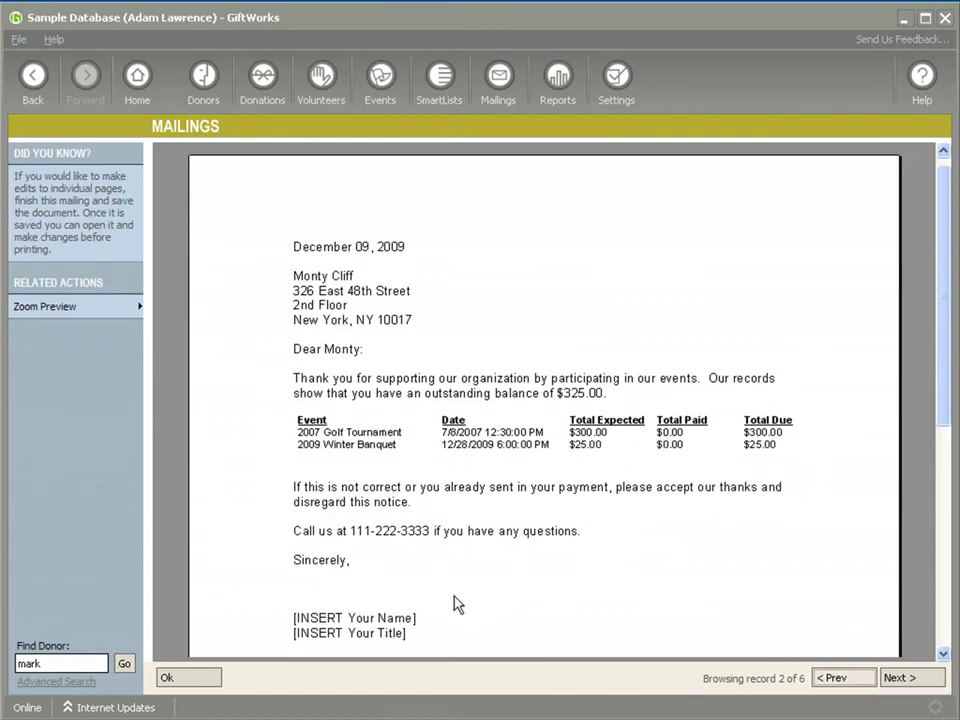
click(178, 680)
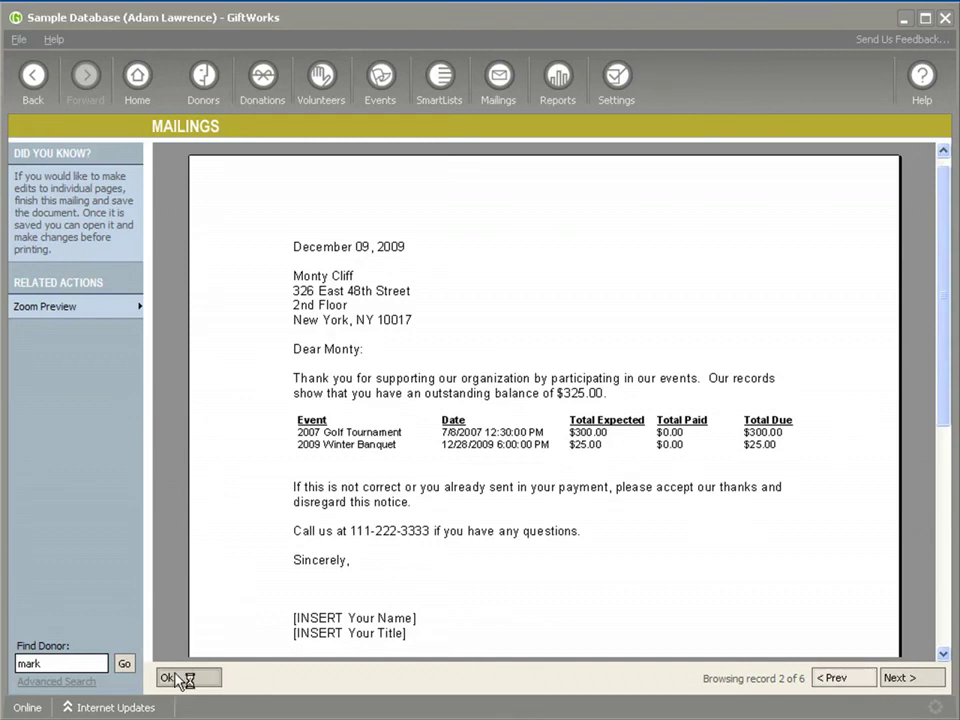